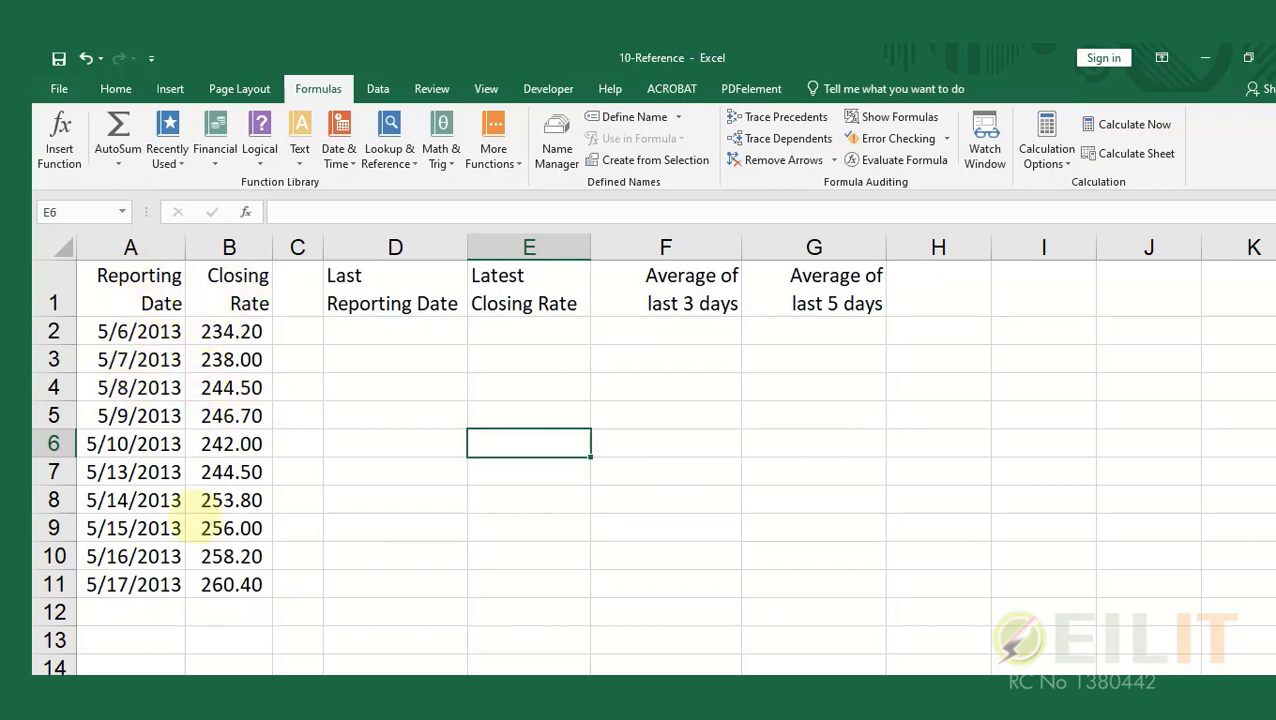
Fill the result cells D2:G2 with a gray theme color
left_click_drag(388, 327, 870, 330)
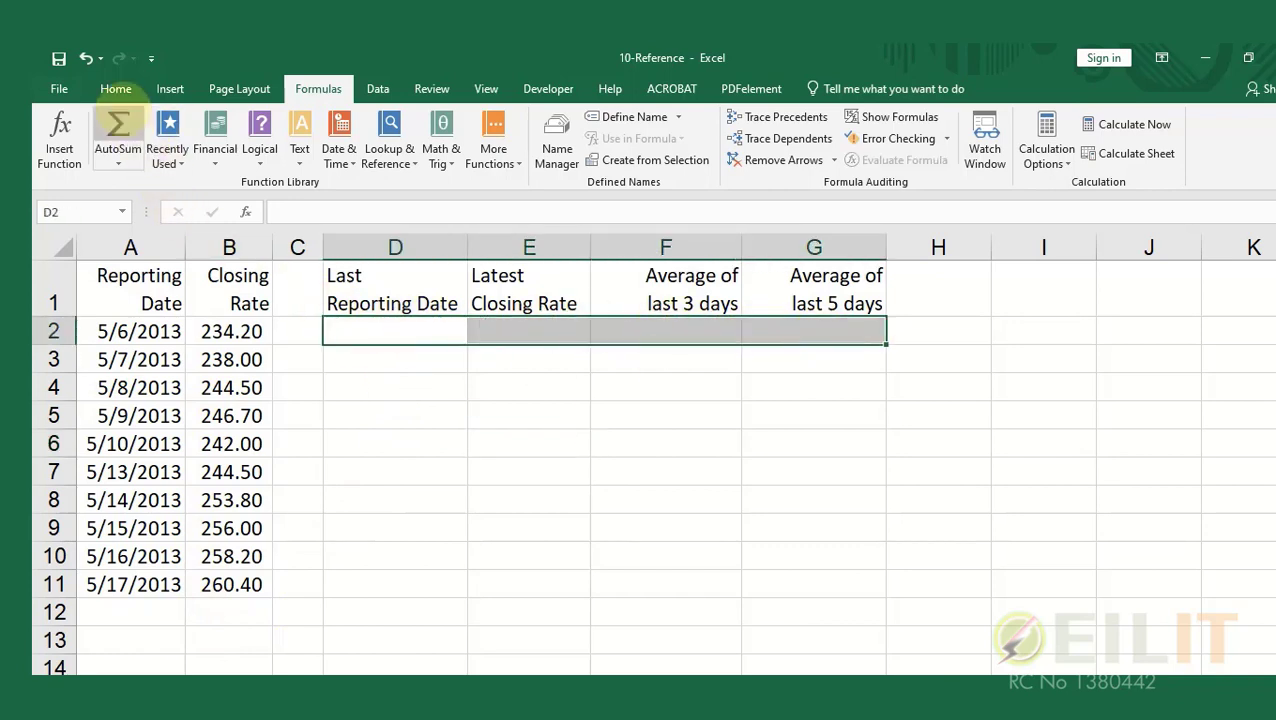
left_click(115, 88)
left_click(331, 153)
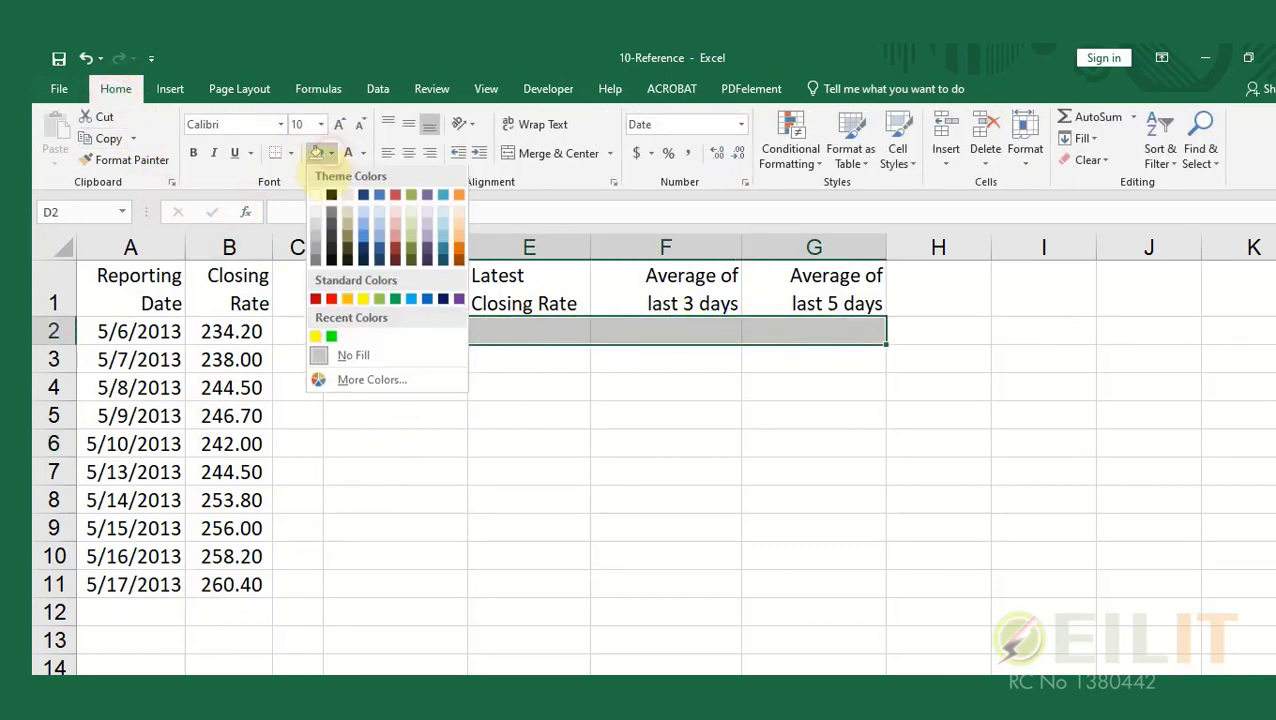
left_click(318, 234)
left_click(404, 337)
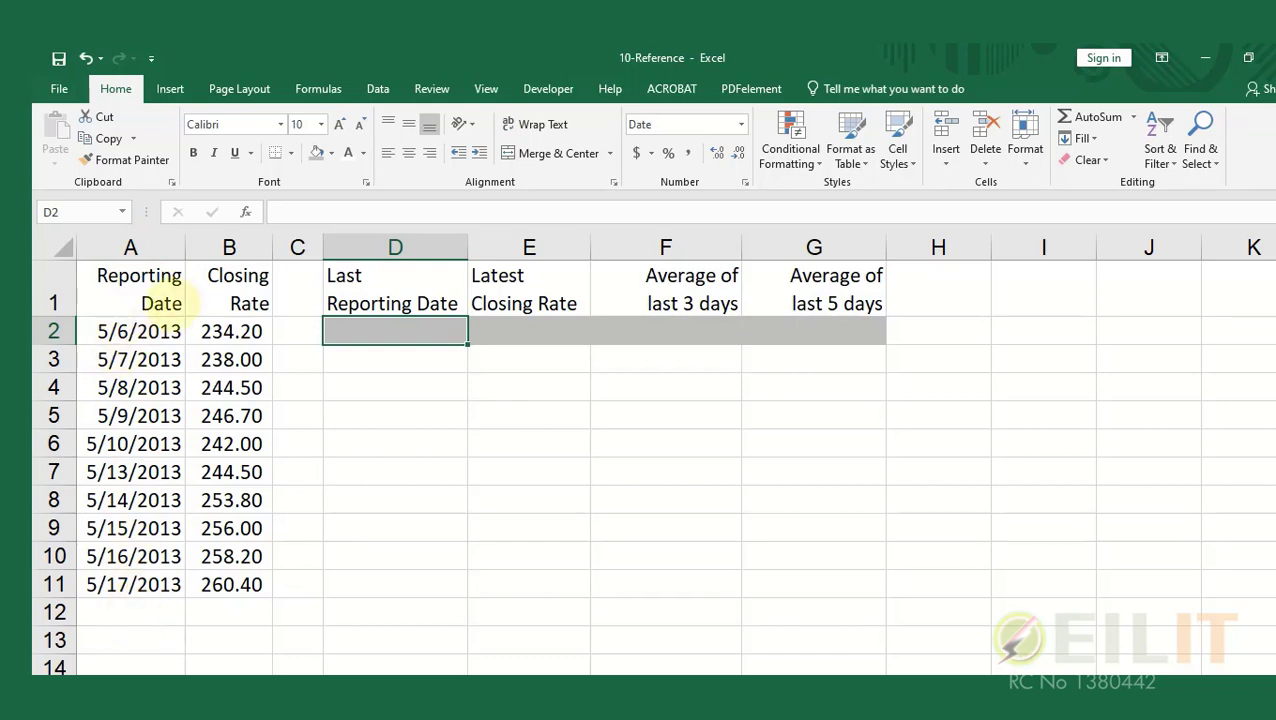
left_click(155, 296)
left_click(140, 334)
left_click(141, 361)
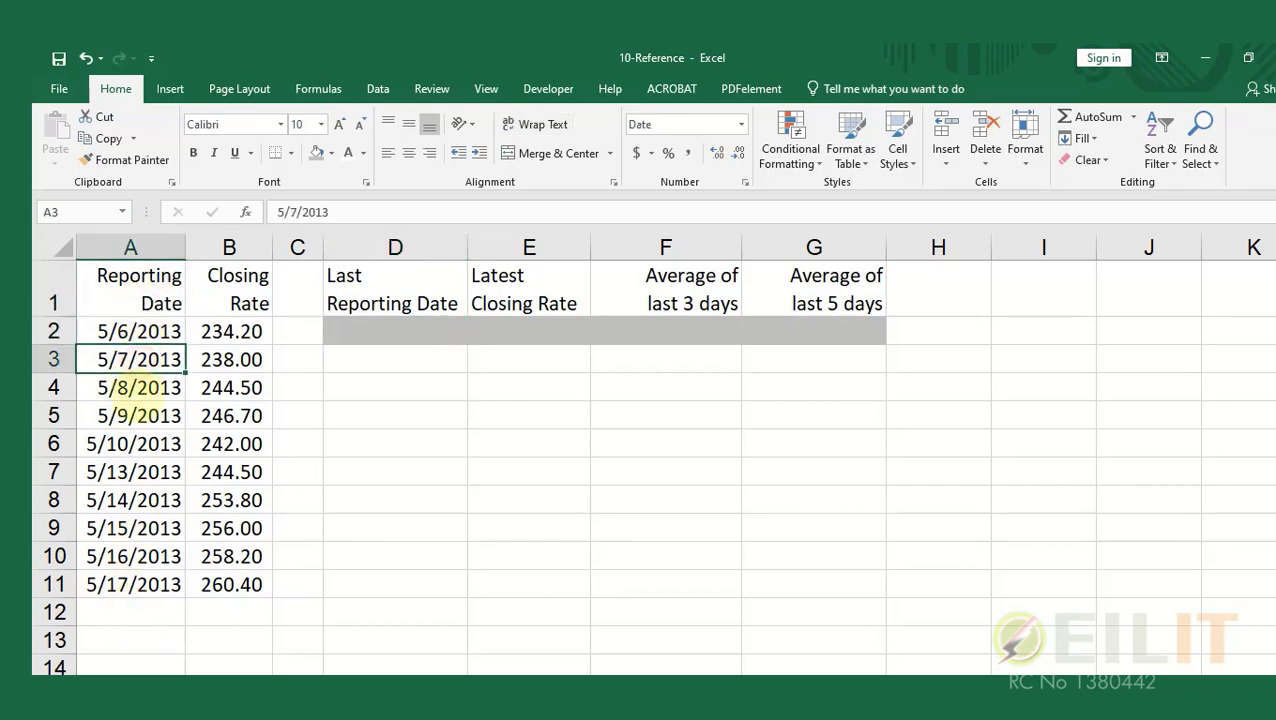
left_click(137, 392)
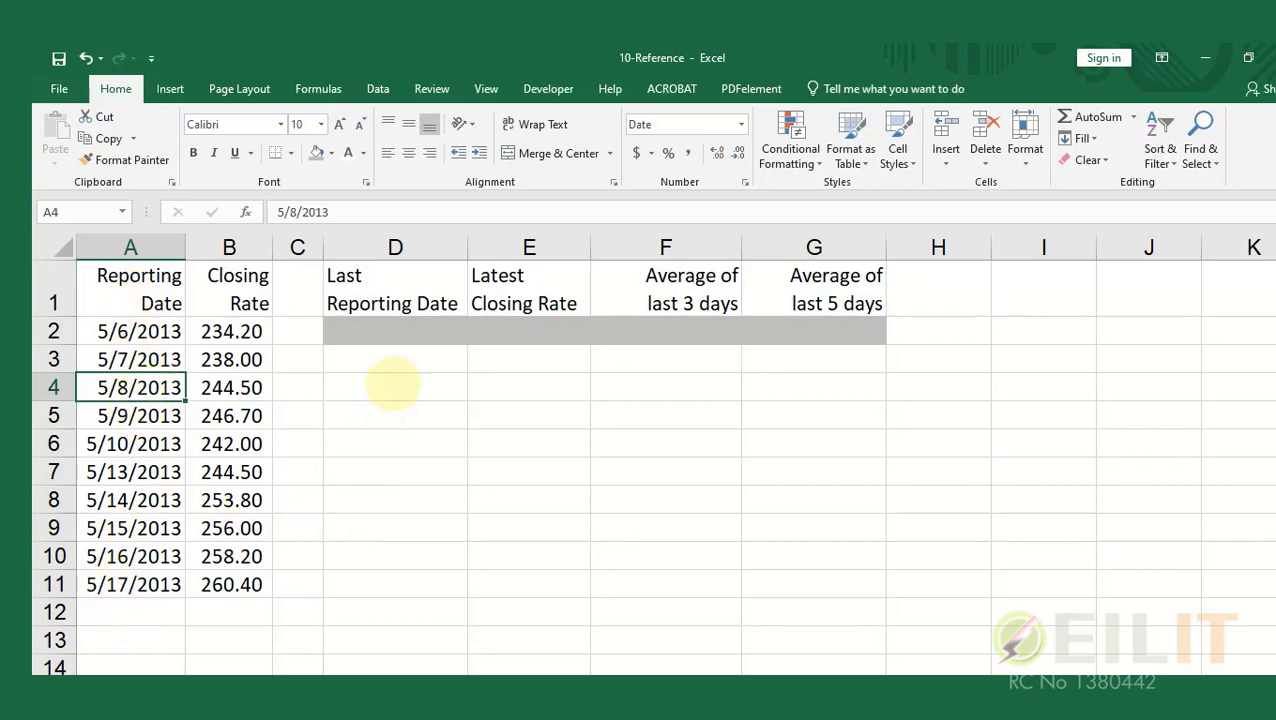
Enter =COUNTA(A:A) in cell D5 to count the non-empty cells in the Reporting Date column
left_click(370, 419)
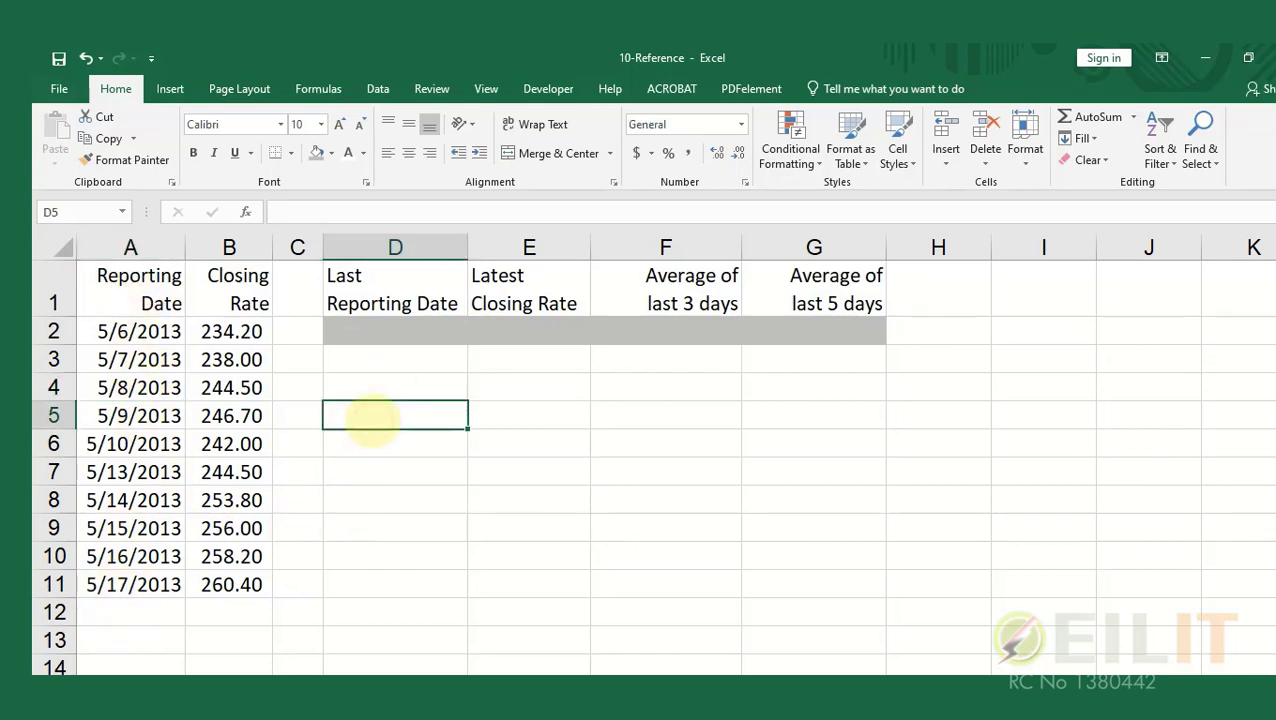
type("=")
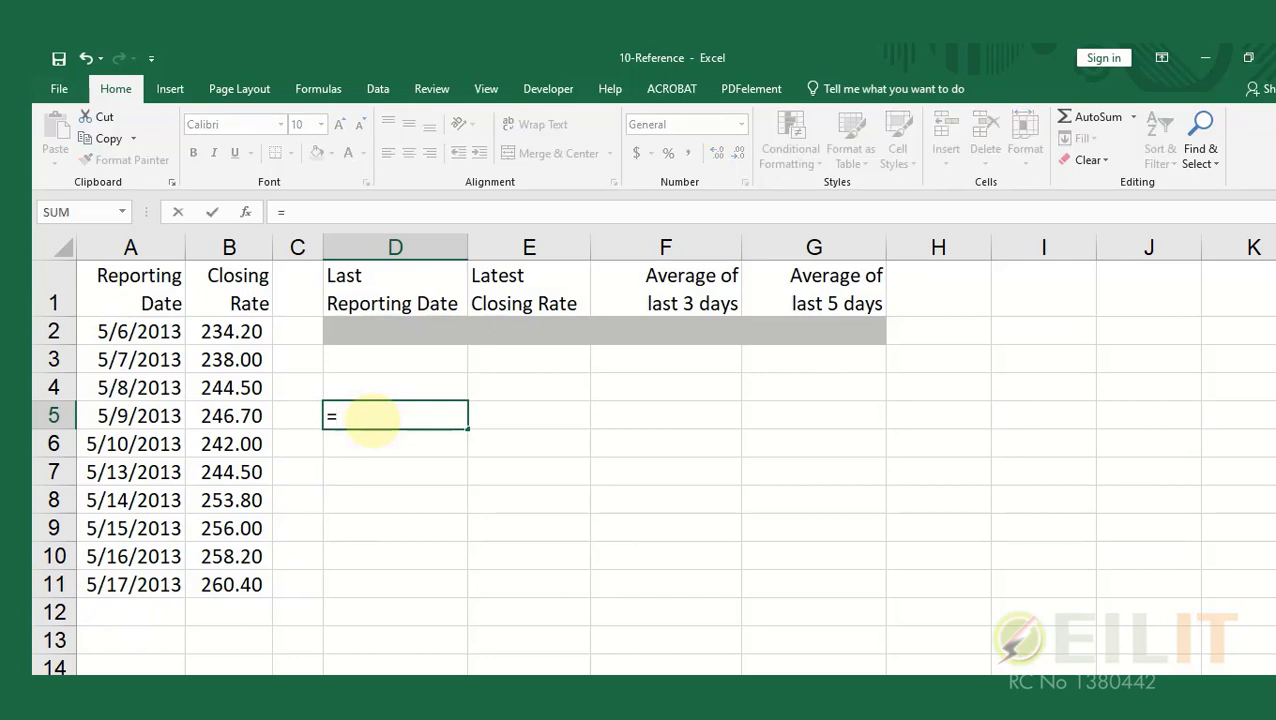
type("count")
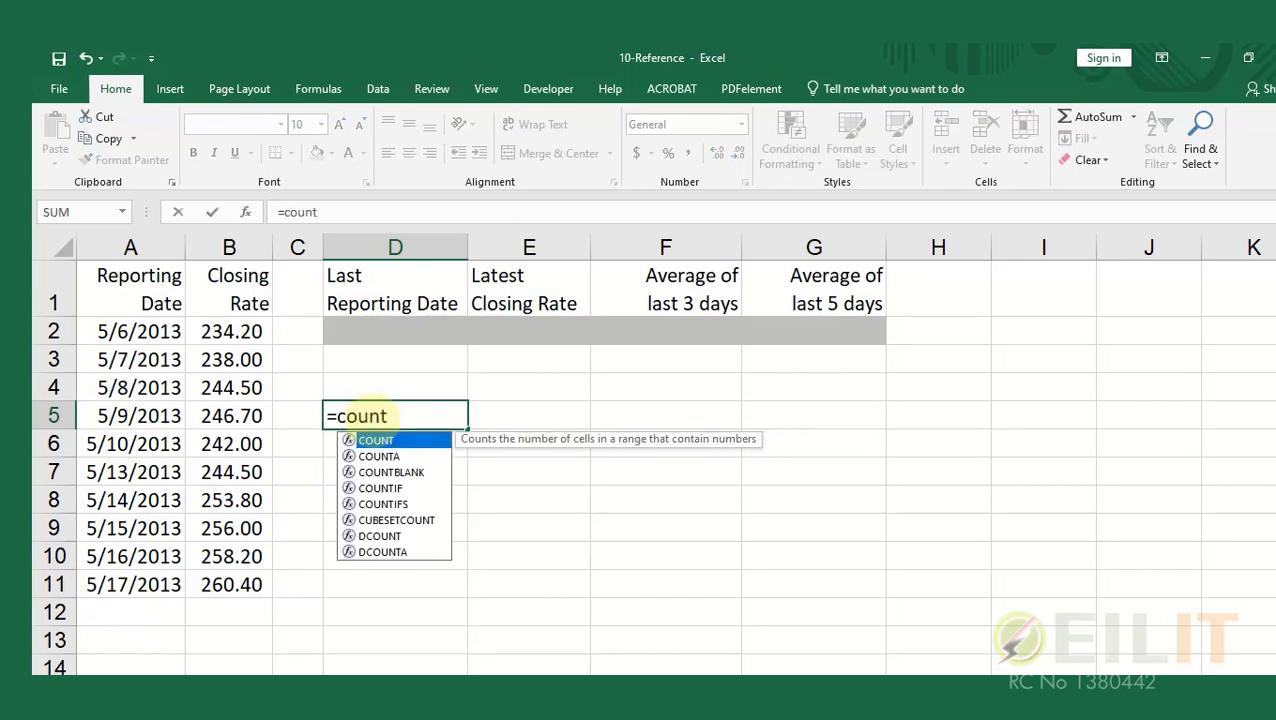
type("a(")
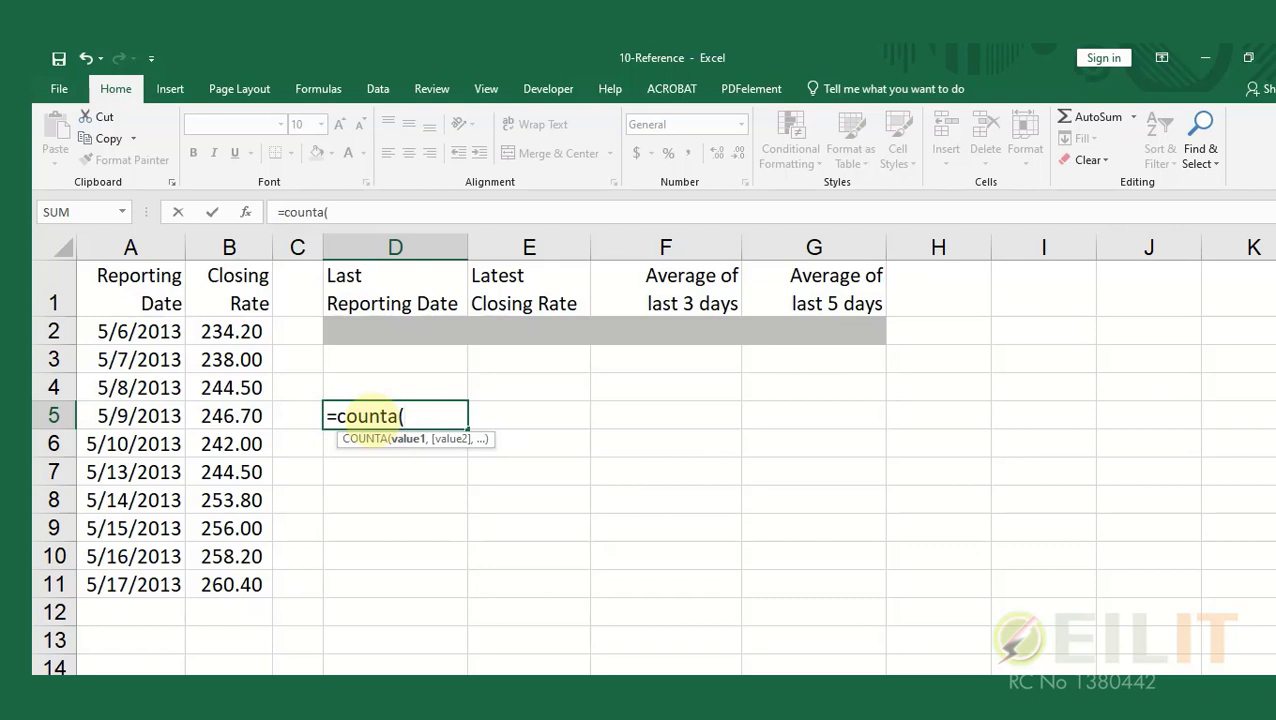
left_click(130, 247)
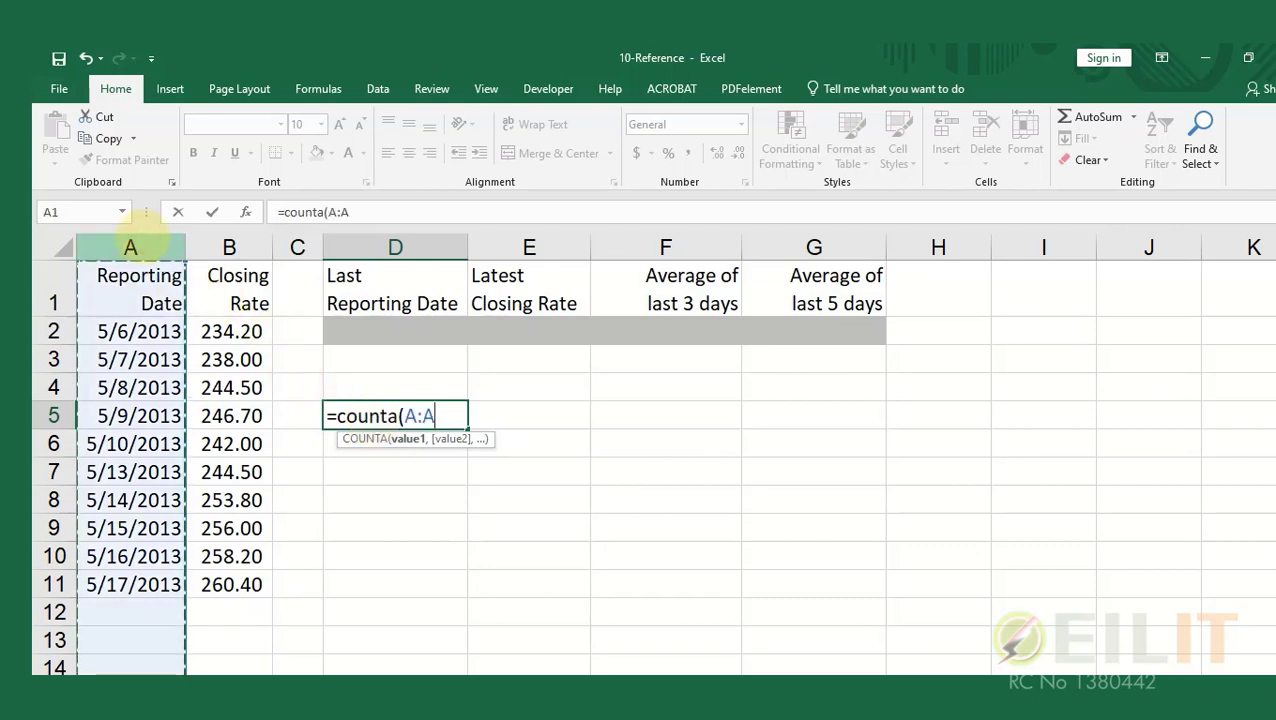
type(")")
key("Return")
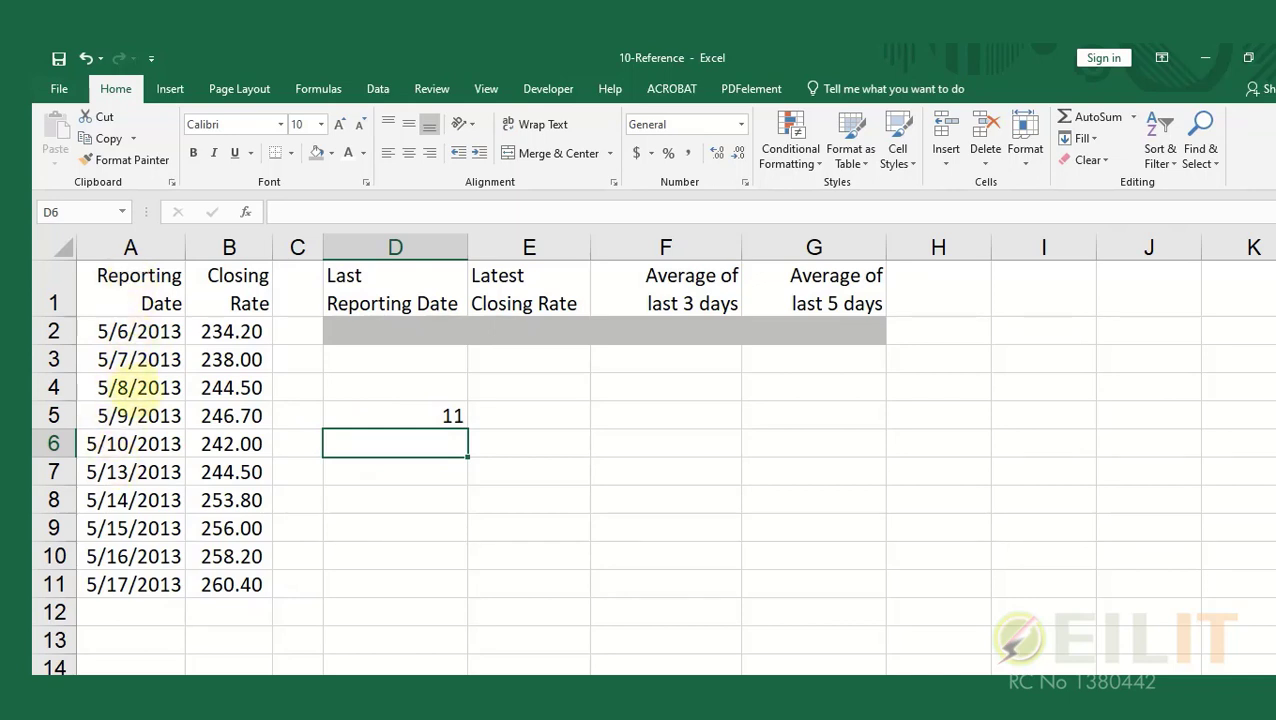
Extend the Reporting Date series from A11 down to A12 and check the count formula in D5
left_click(152, 583)
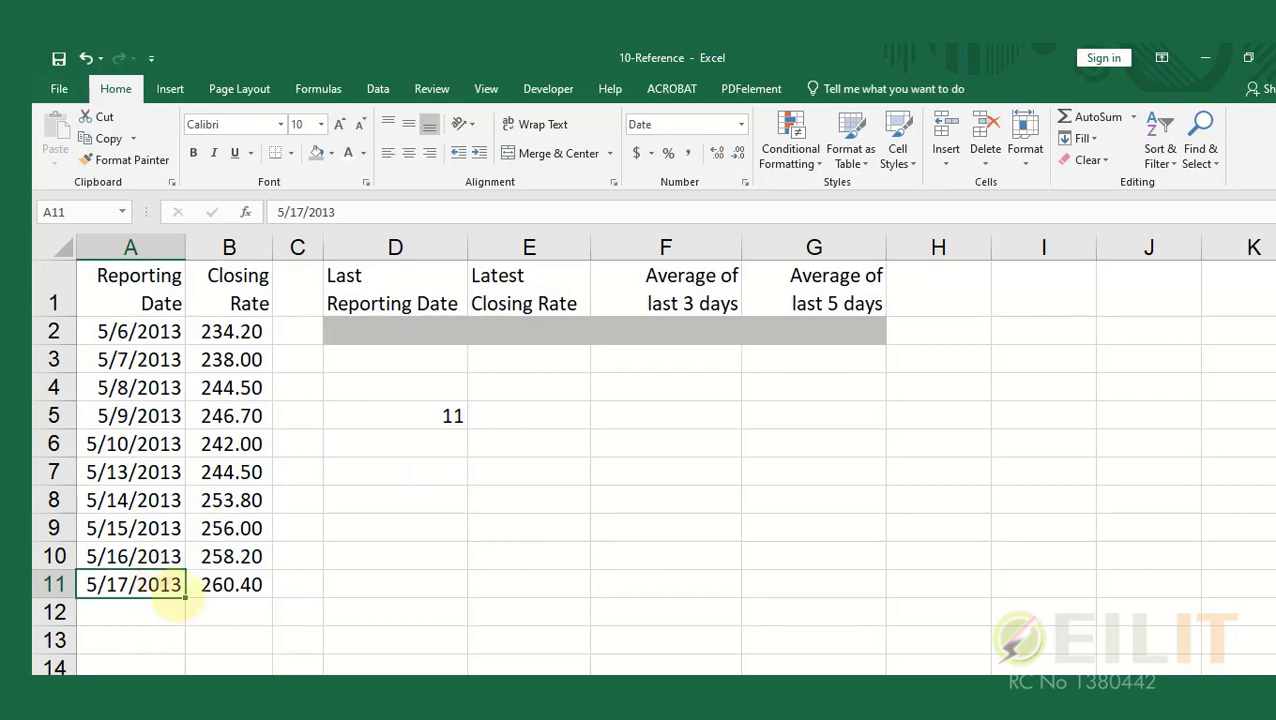
left_click_drag(185, 597, 183, 622)
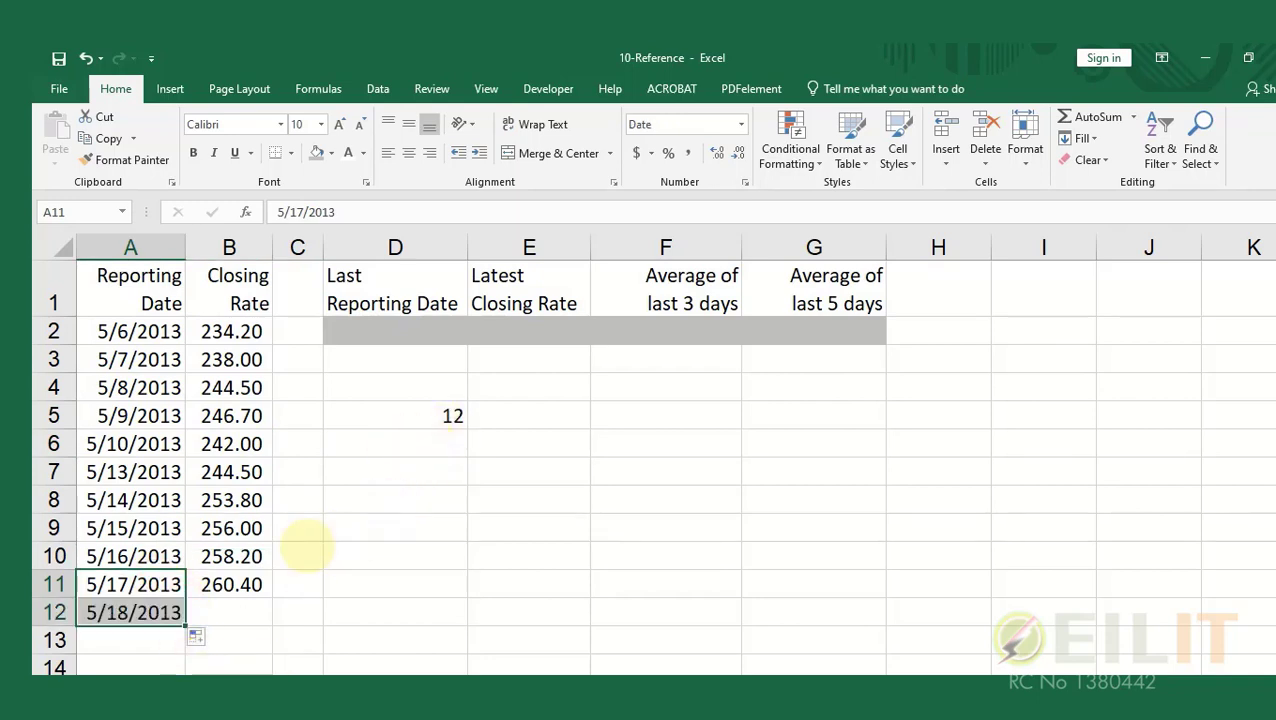
left_click(450, 418)
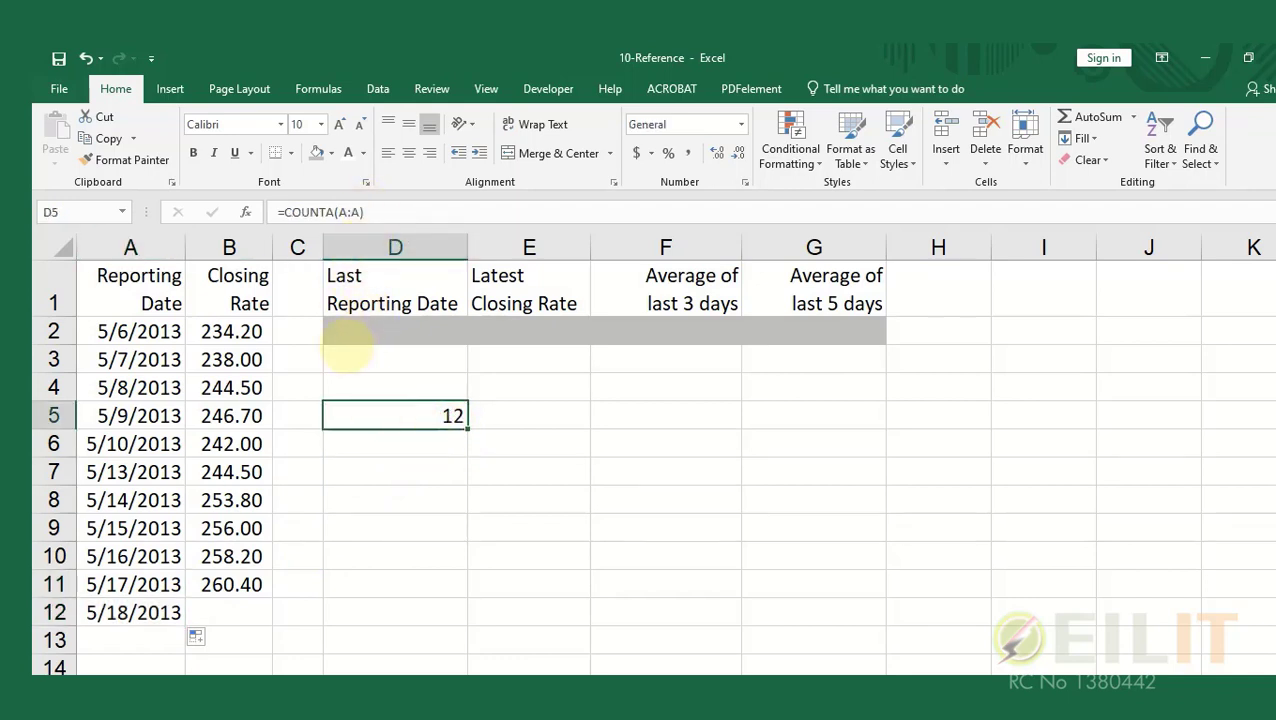
left_click(350, 333)
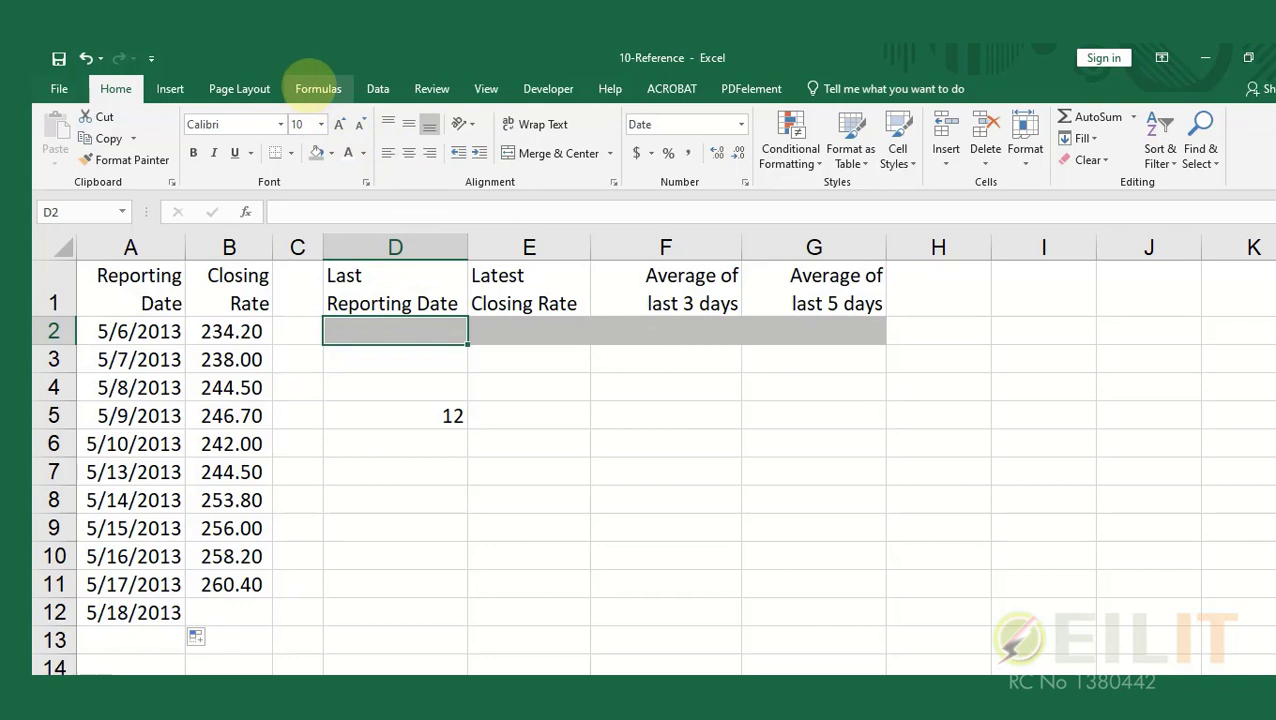
left_click(312, 84)
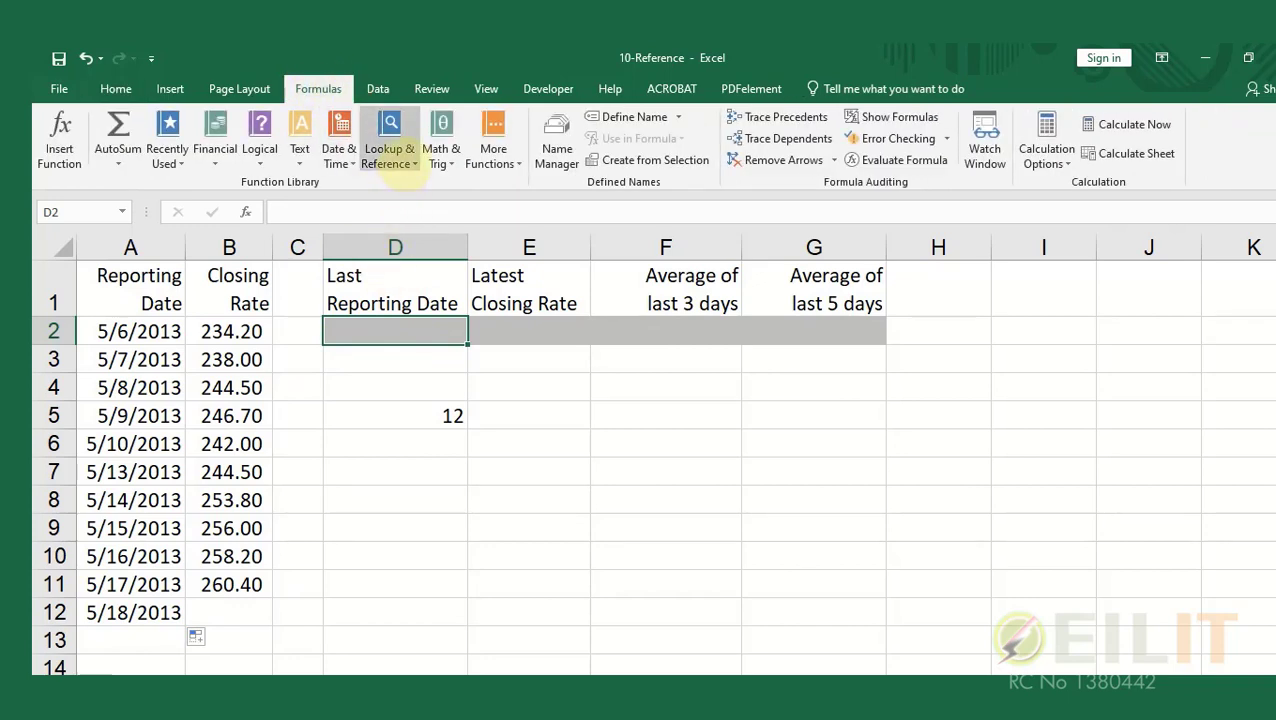
left_click(390, 150)
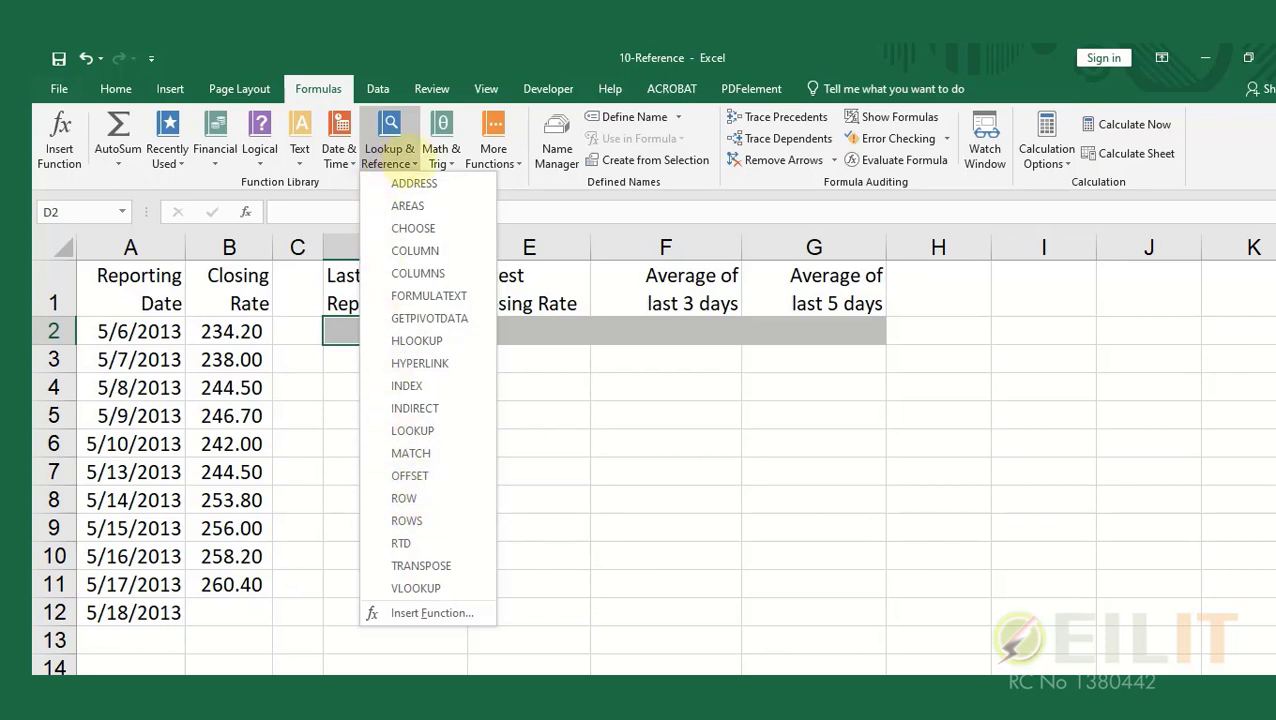
Start an OFFSET formula in D2 under Last Reporting Date, with A1 as its reference
left_click(340, 335)
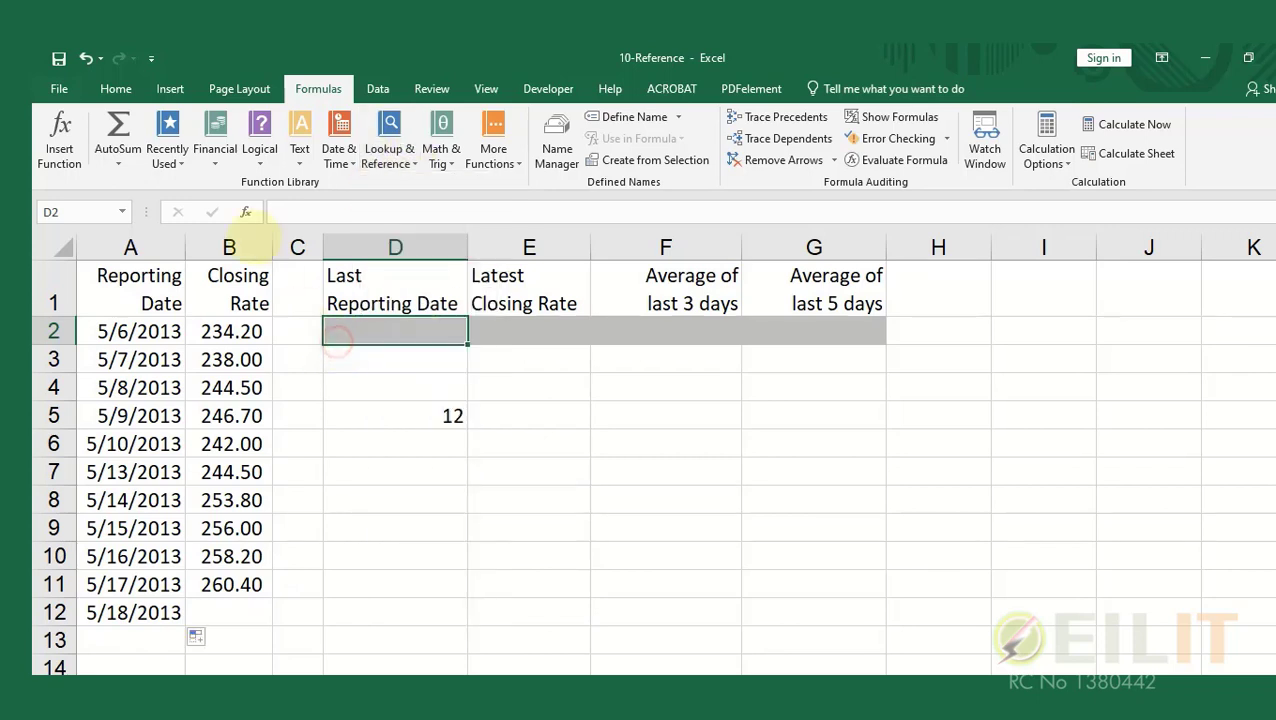
left_click(115, 88)
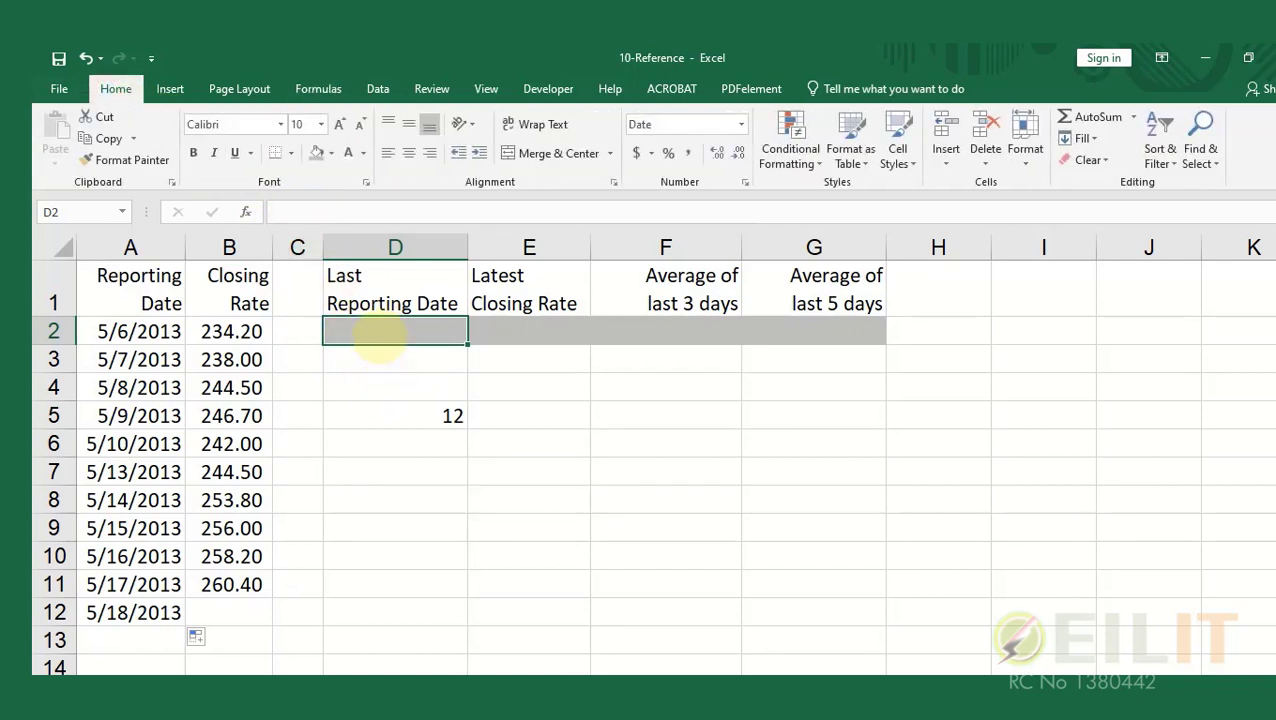
type("=")
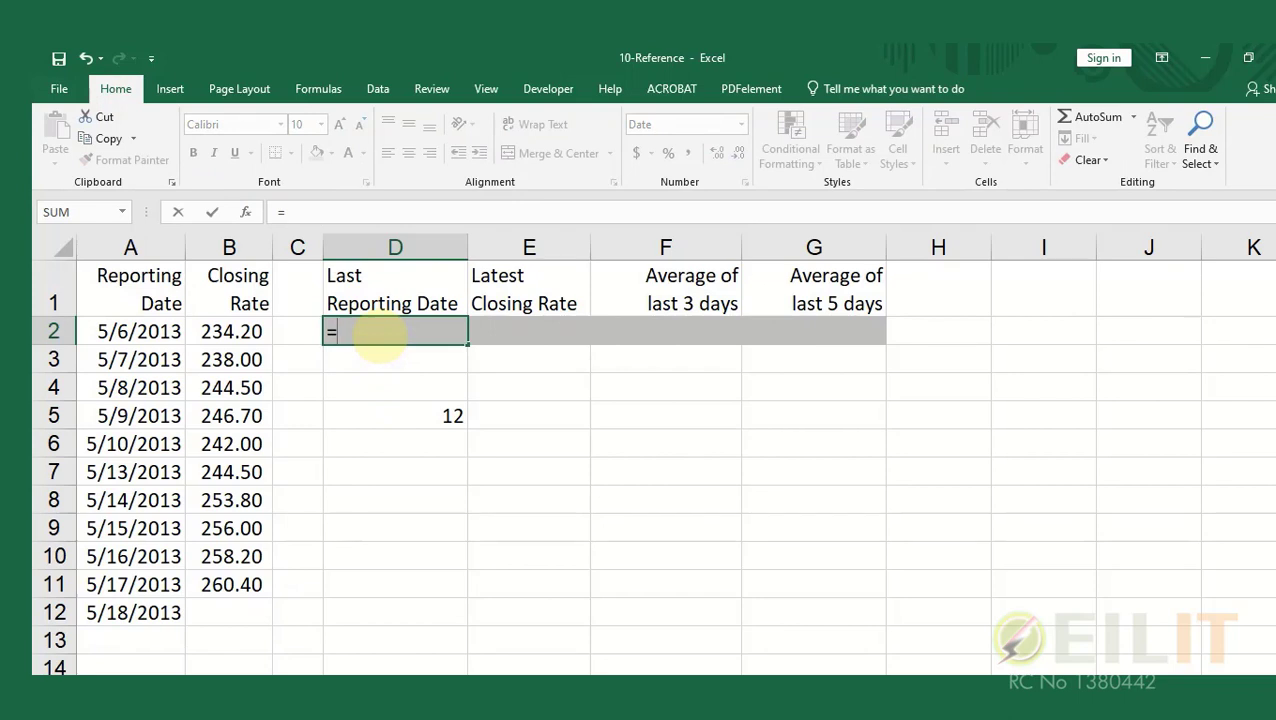
type("offs")
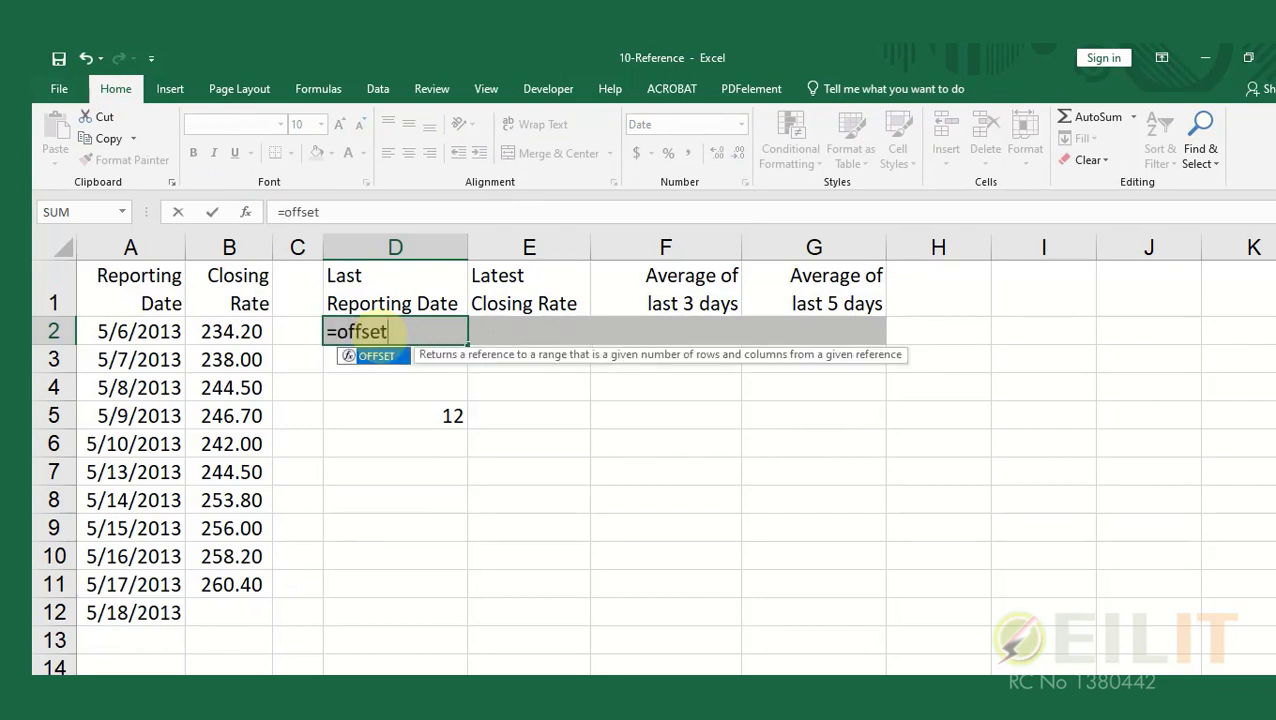
type("et")
double_click(372, 356)
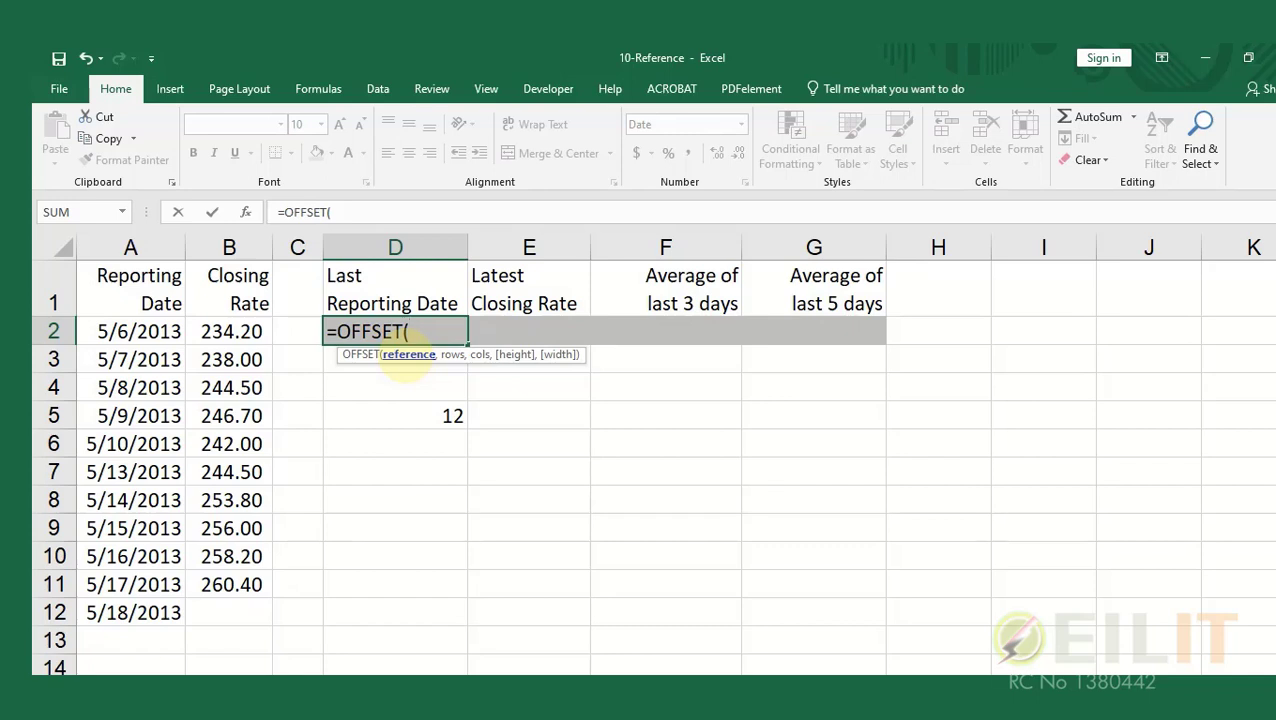
left_click(160, 288)
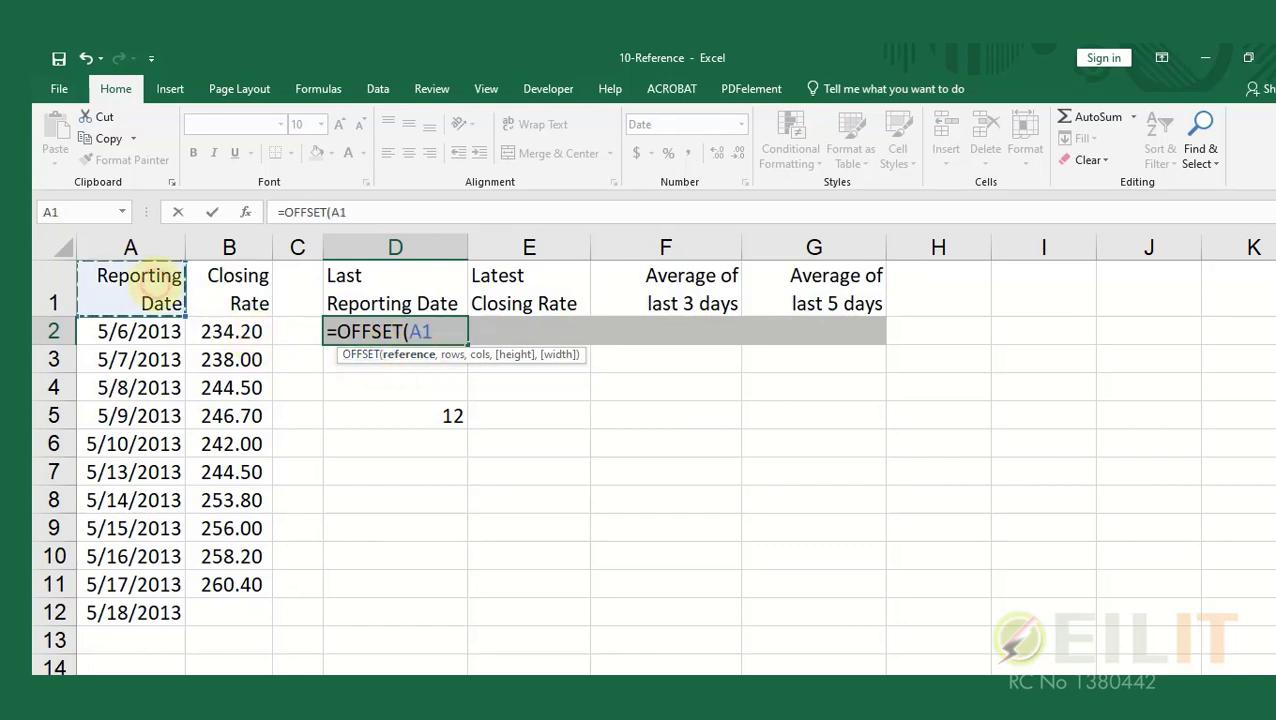
type(",")
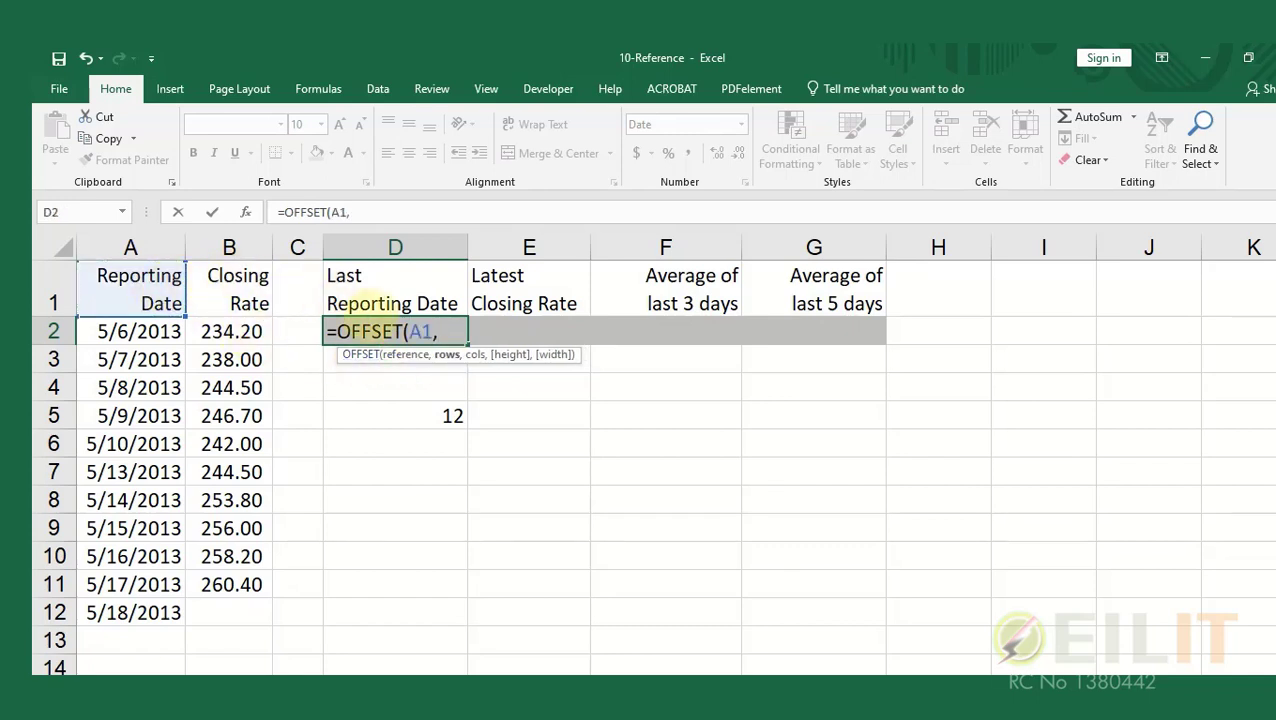
Add COUNTA(A:A) as the OFFSET formula's rows argument in D2 and try to enter the formula
type("co")
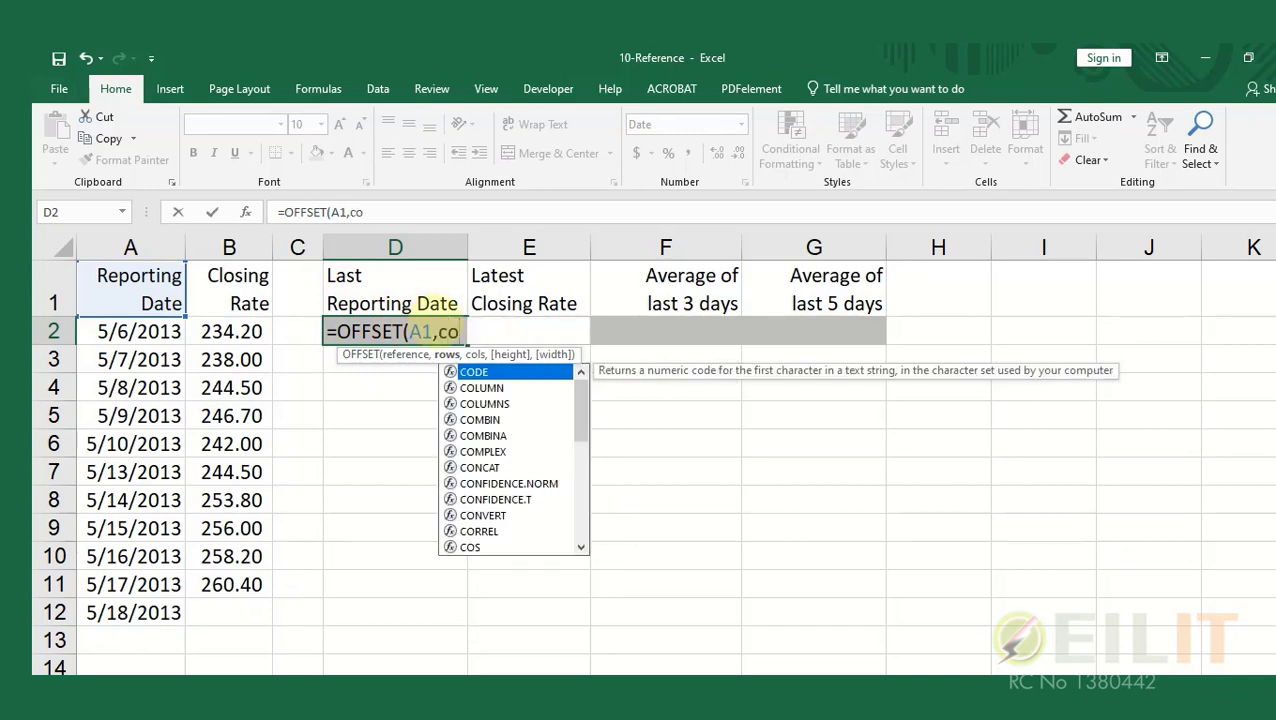
type("unta(")
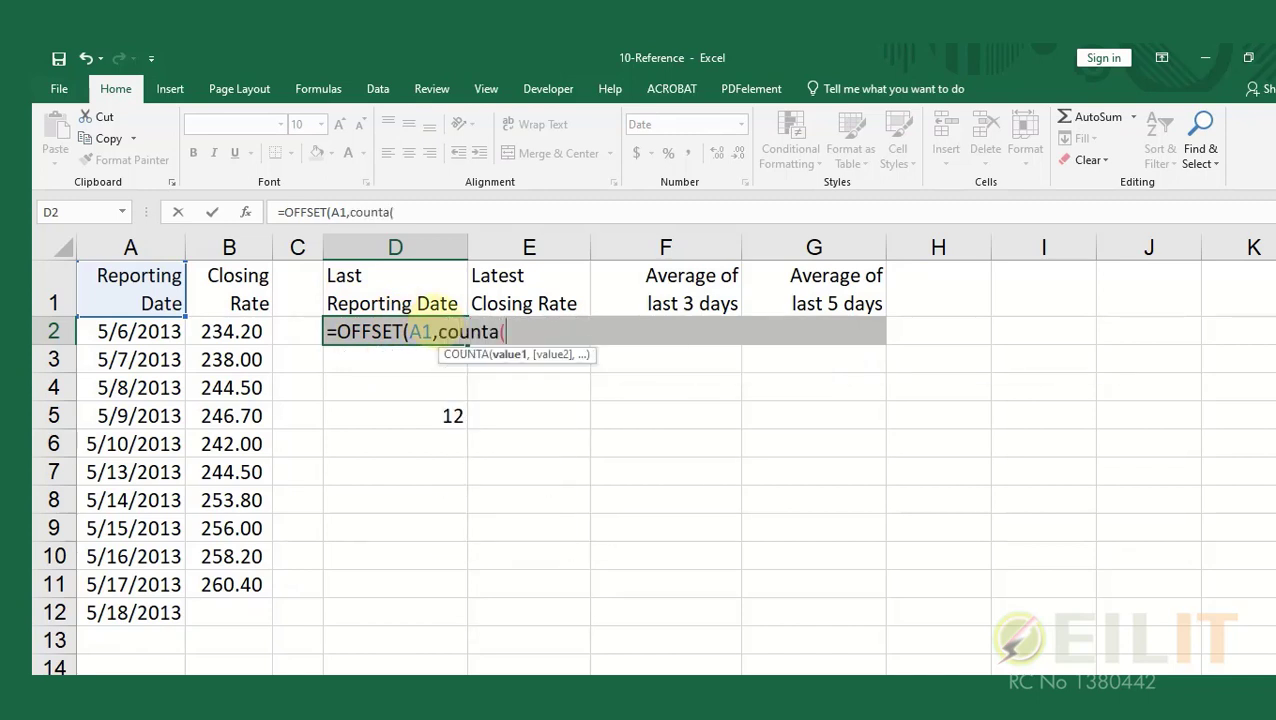
left_click(140, 250)
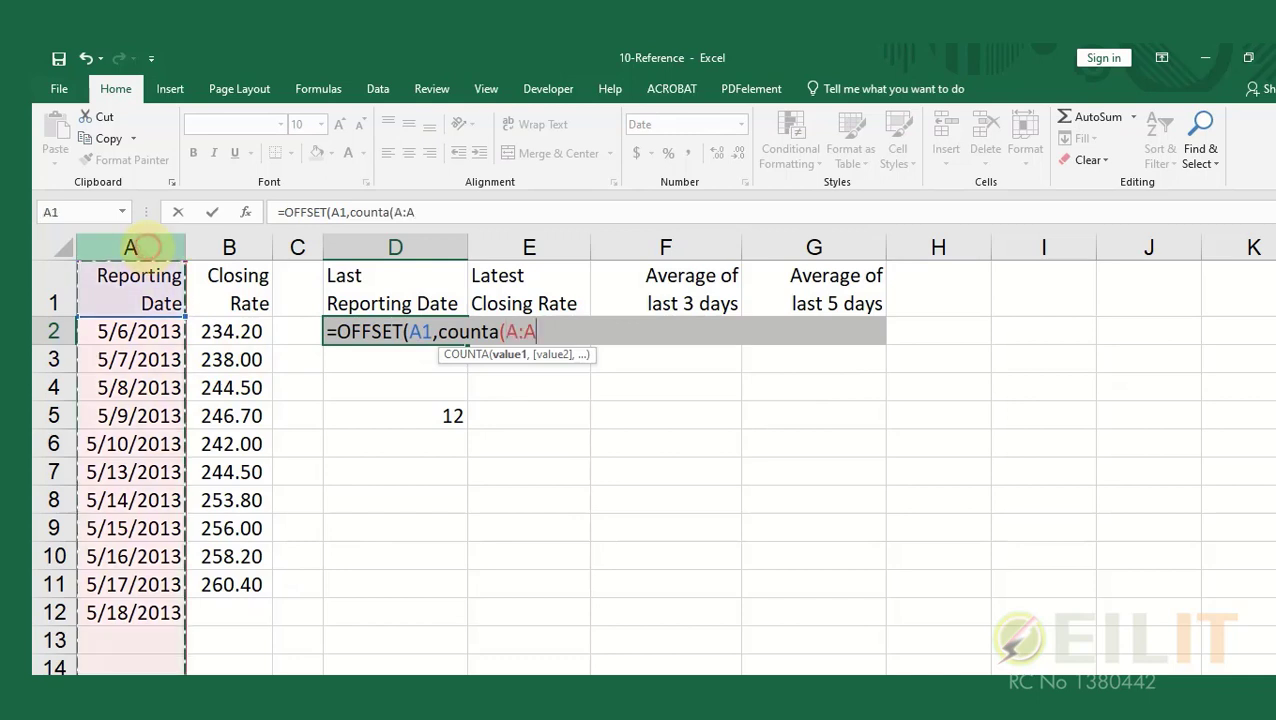
type(")")
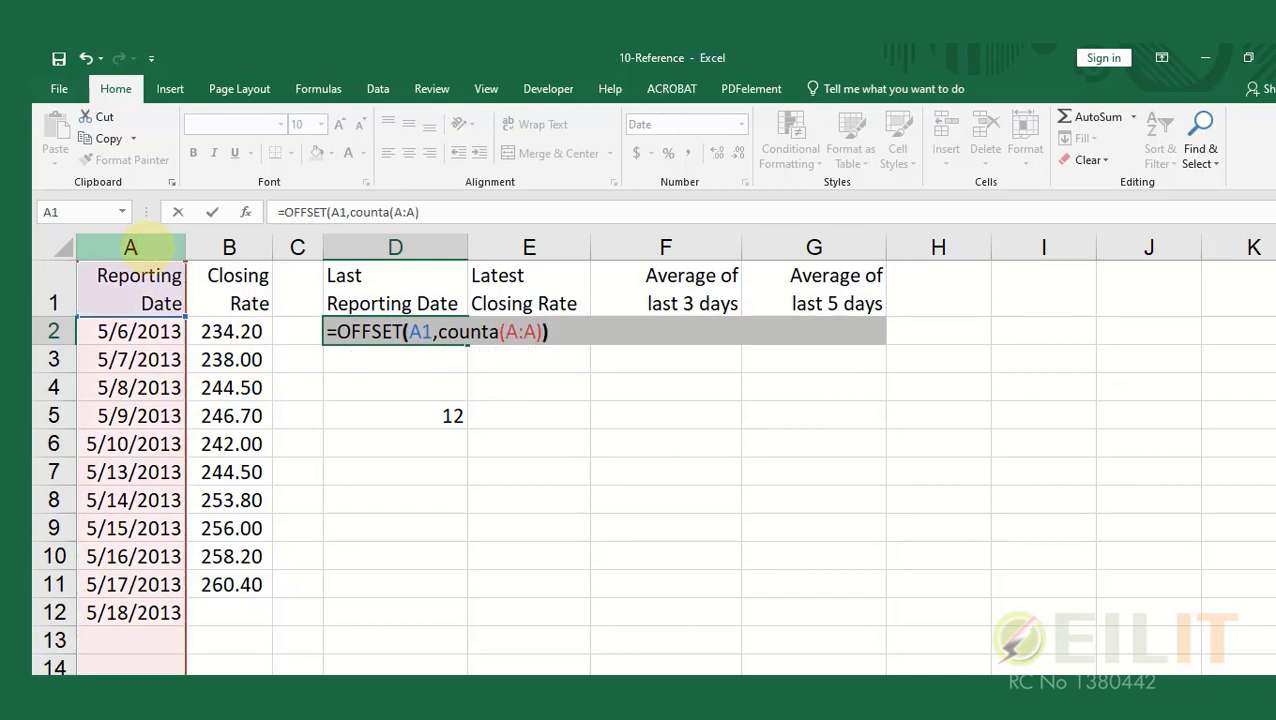
type(")")
key("Return")
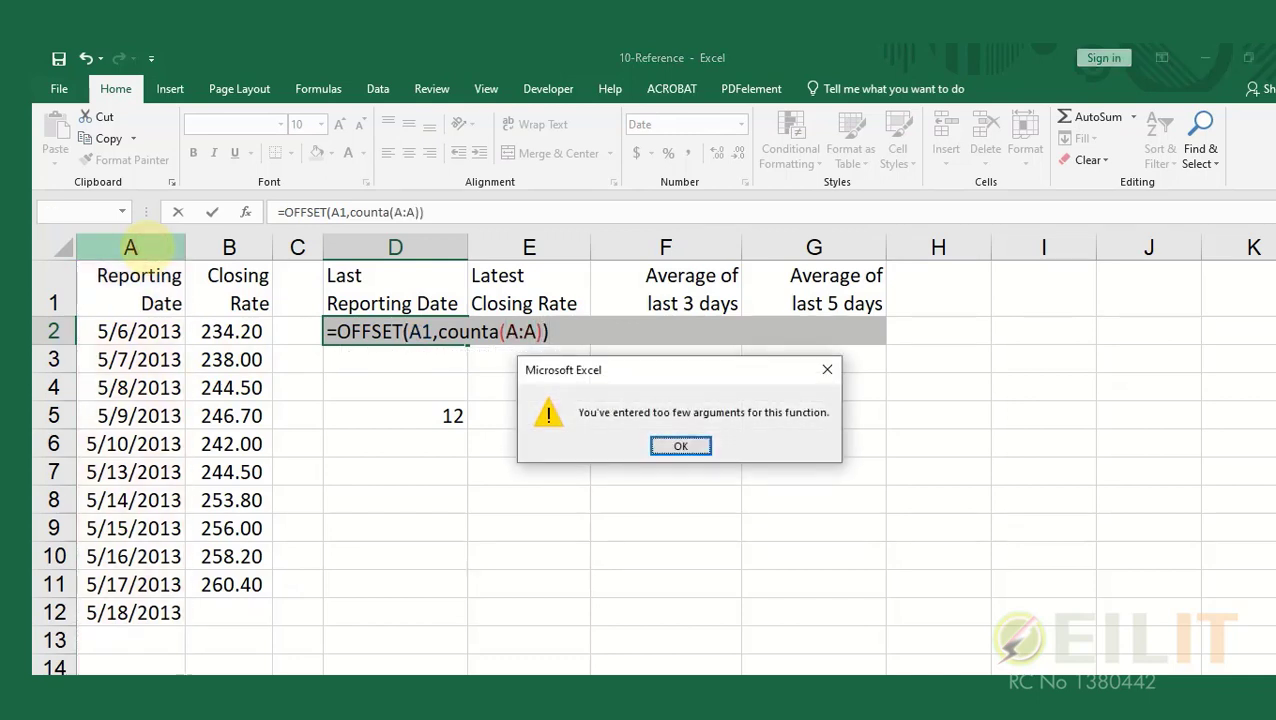
left_click(680, 446)
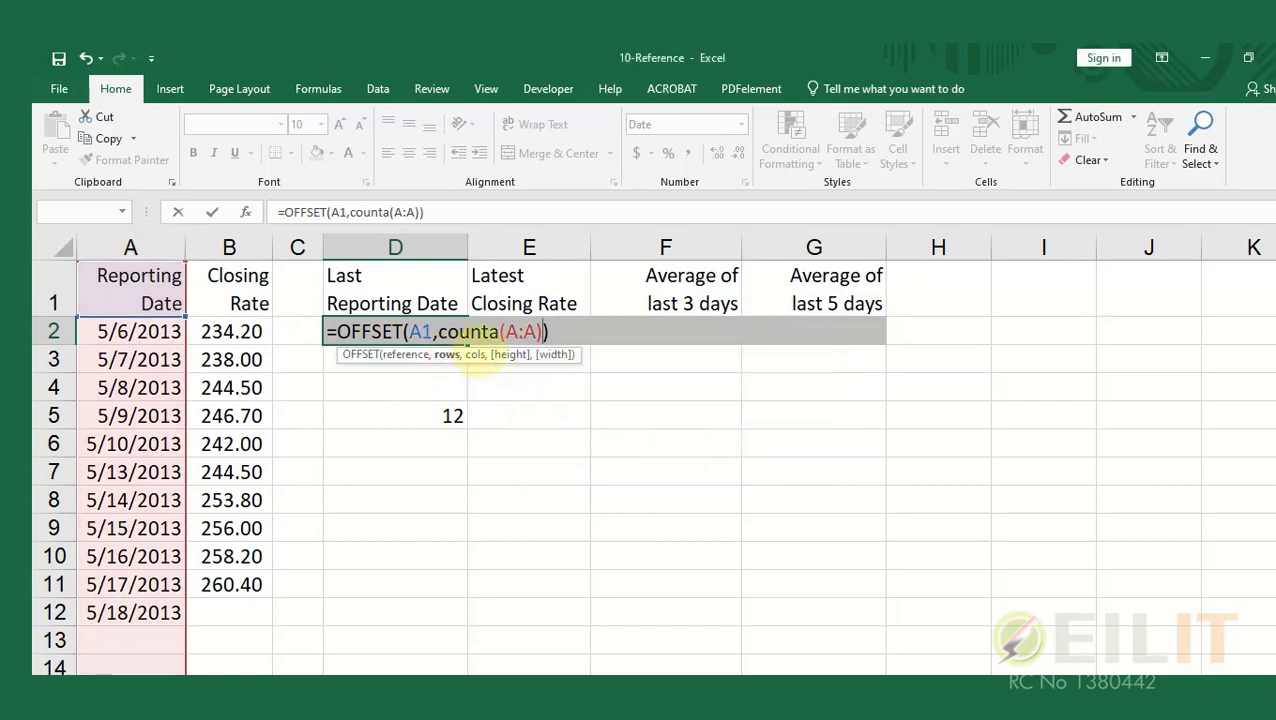
Complete the D2 formula as =OFFSET(A1,COUNTA(A:A)-1,0) by subtracting 1 from the rows and setting the columns to 0
left_click(481, 332)
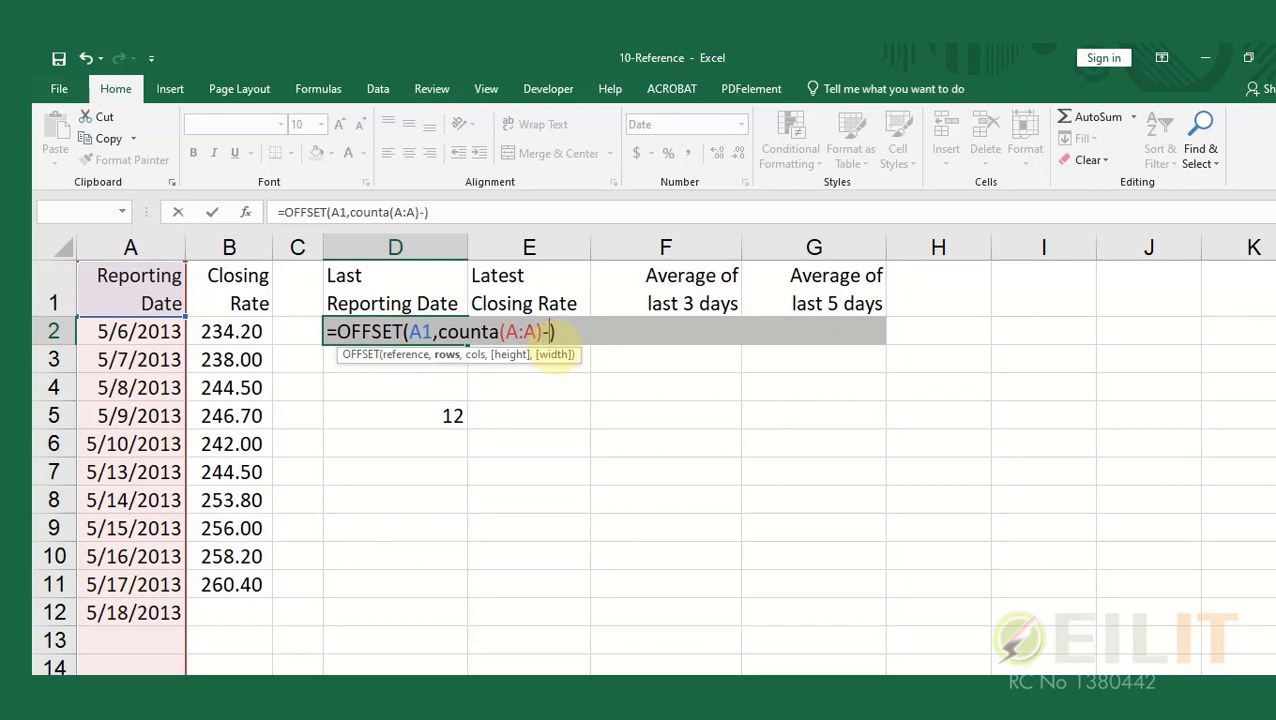
left_click(561, 333)
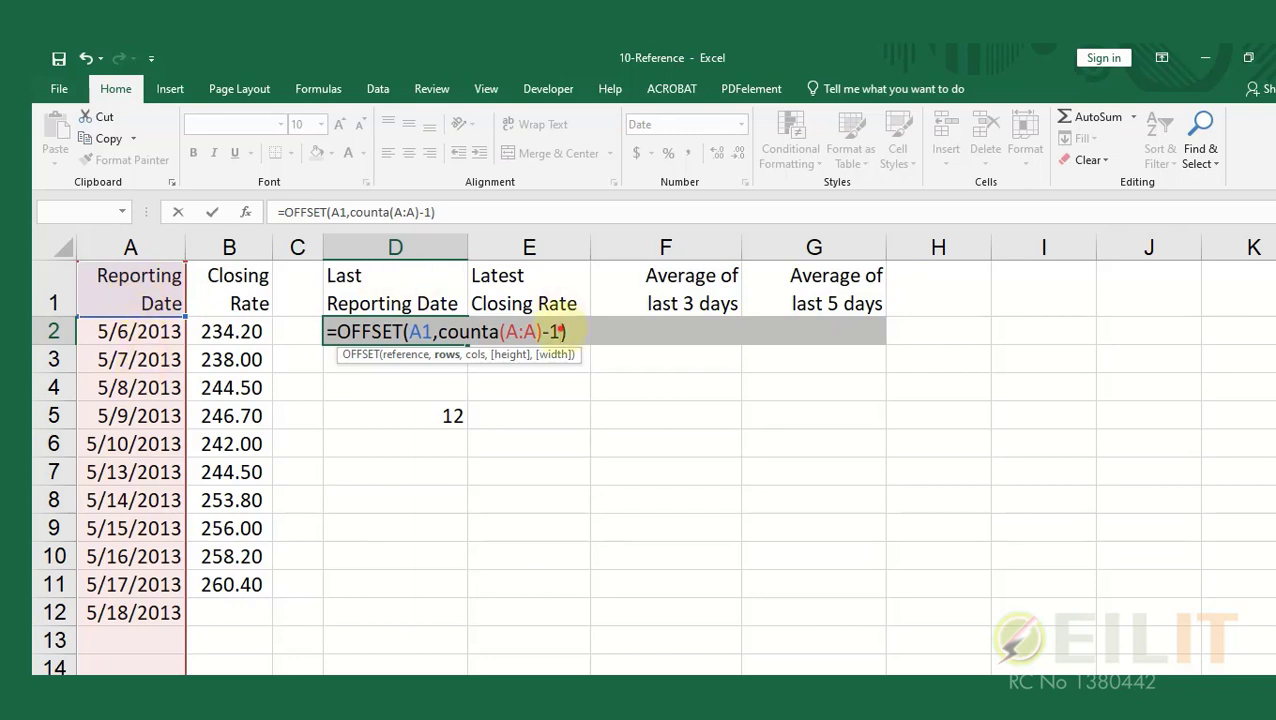
type(",")
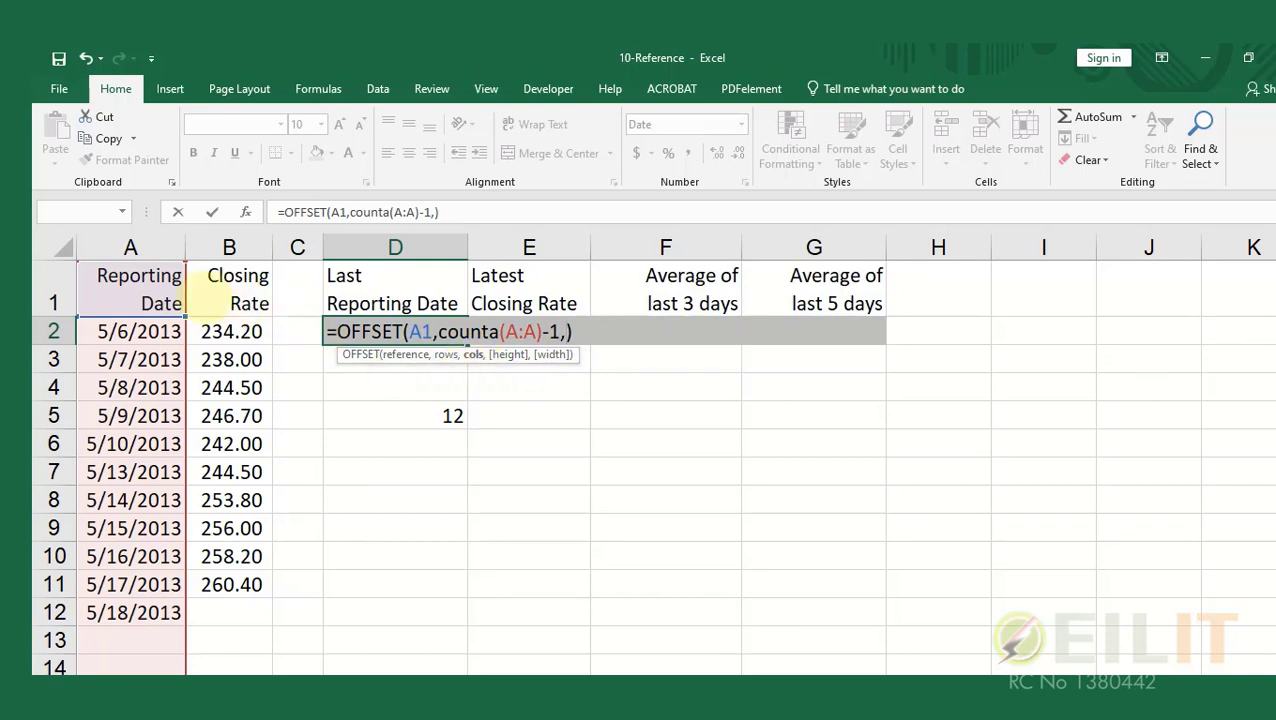
type("0")
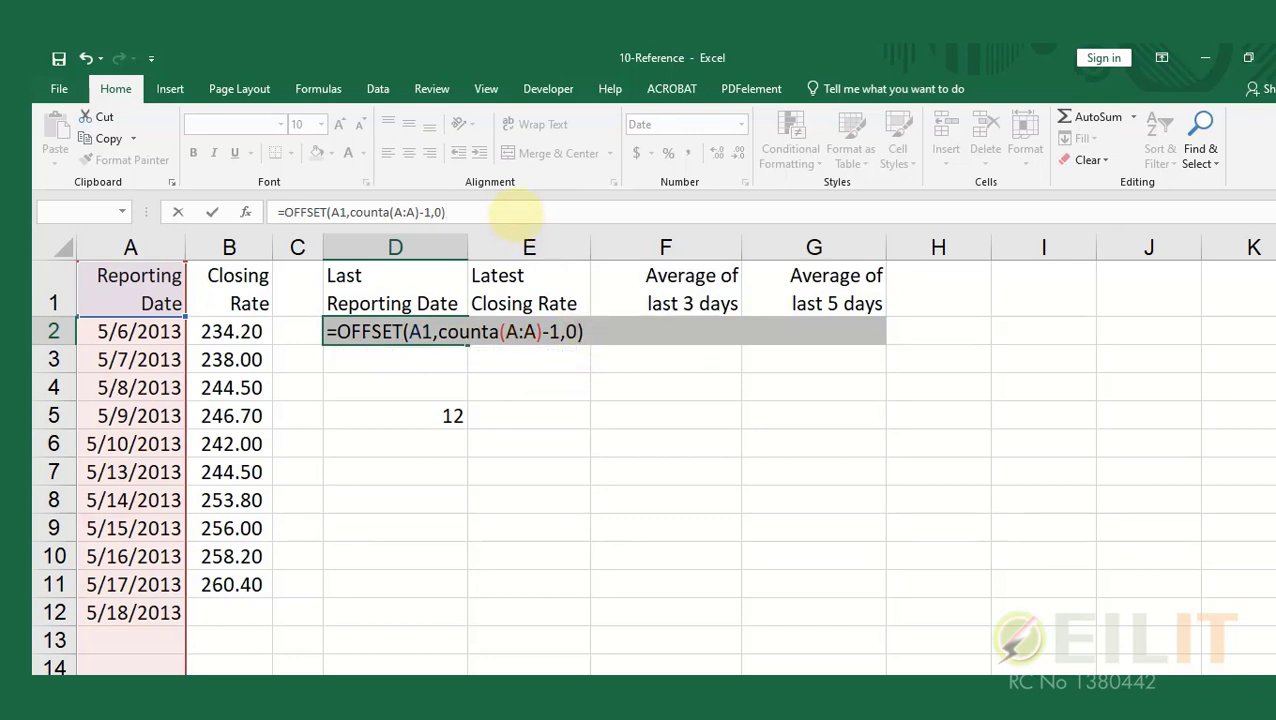
key("Return")
left_click(398, 333)
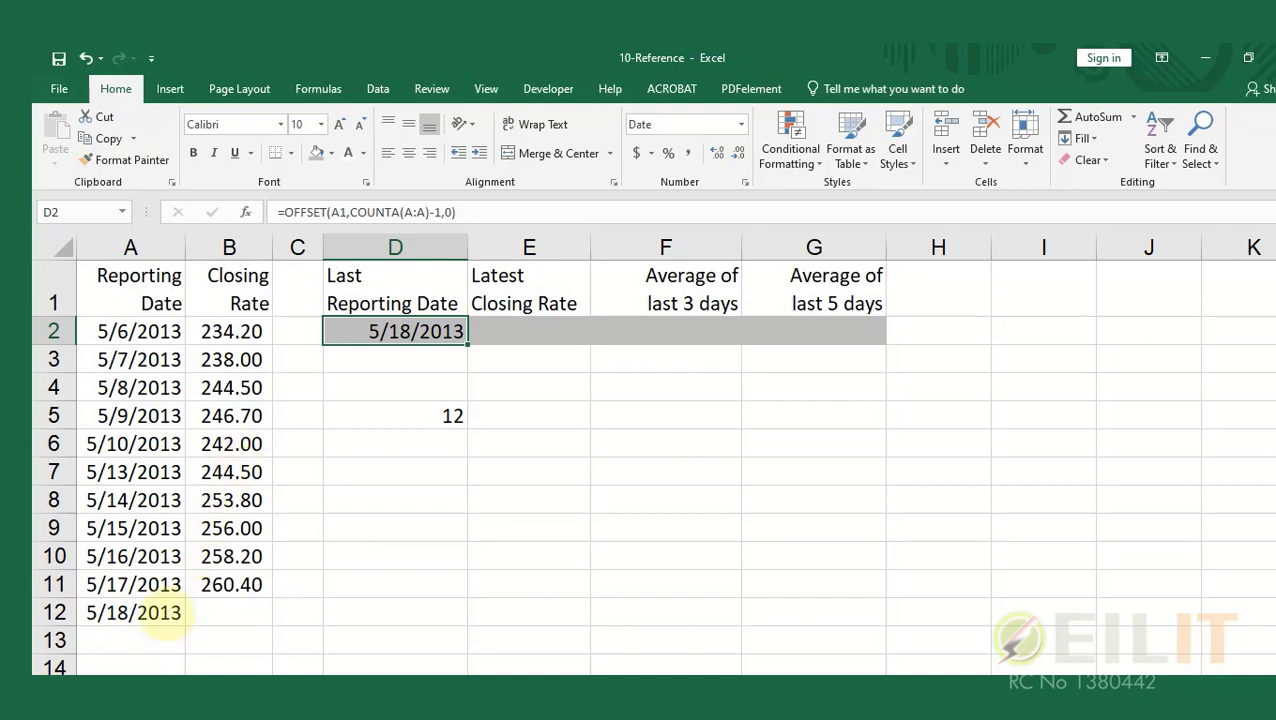
Extend the Reporting Date series from A12 down to A13
left_click(172, 618)
left_click_drag(186, 626, 188, 650)
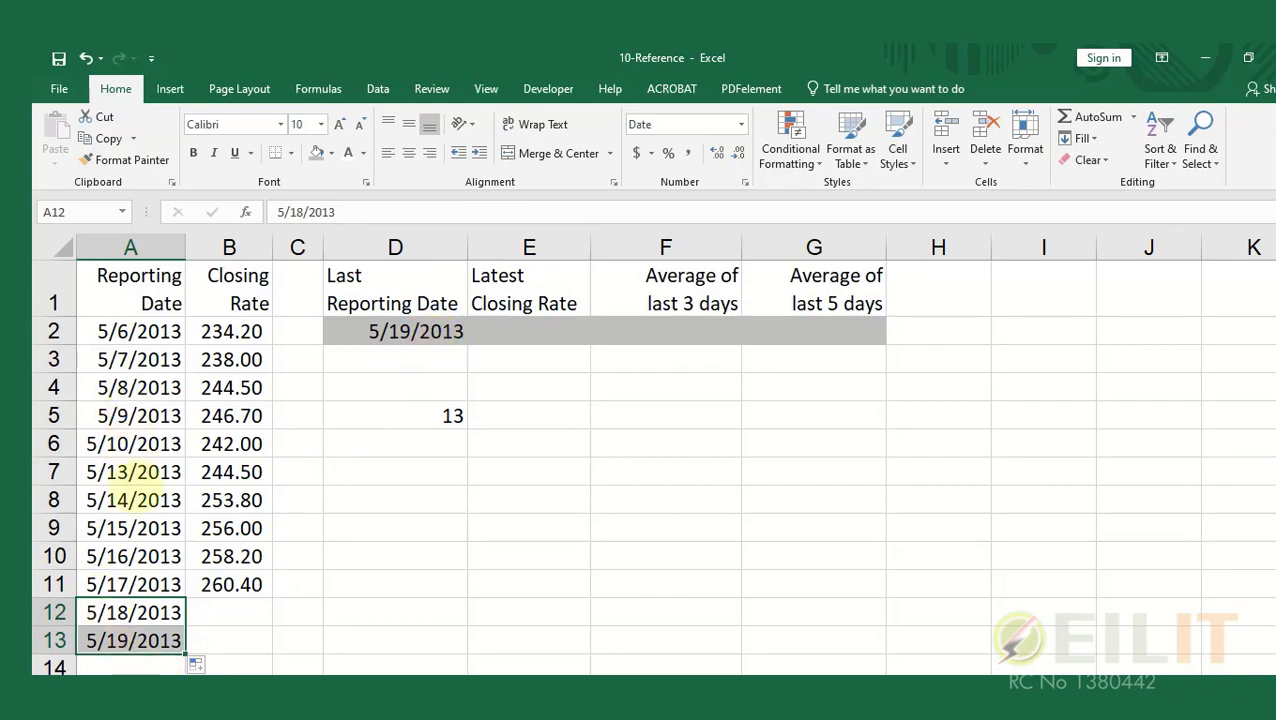
scroll(120, 498, "down", 2)
scroll(130, 500, "up", 2)
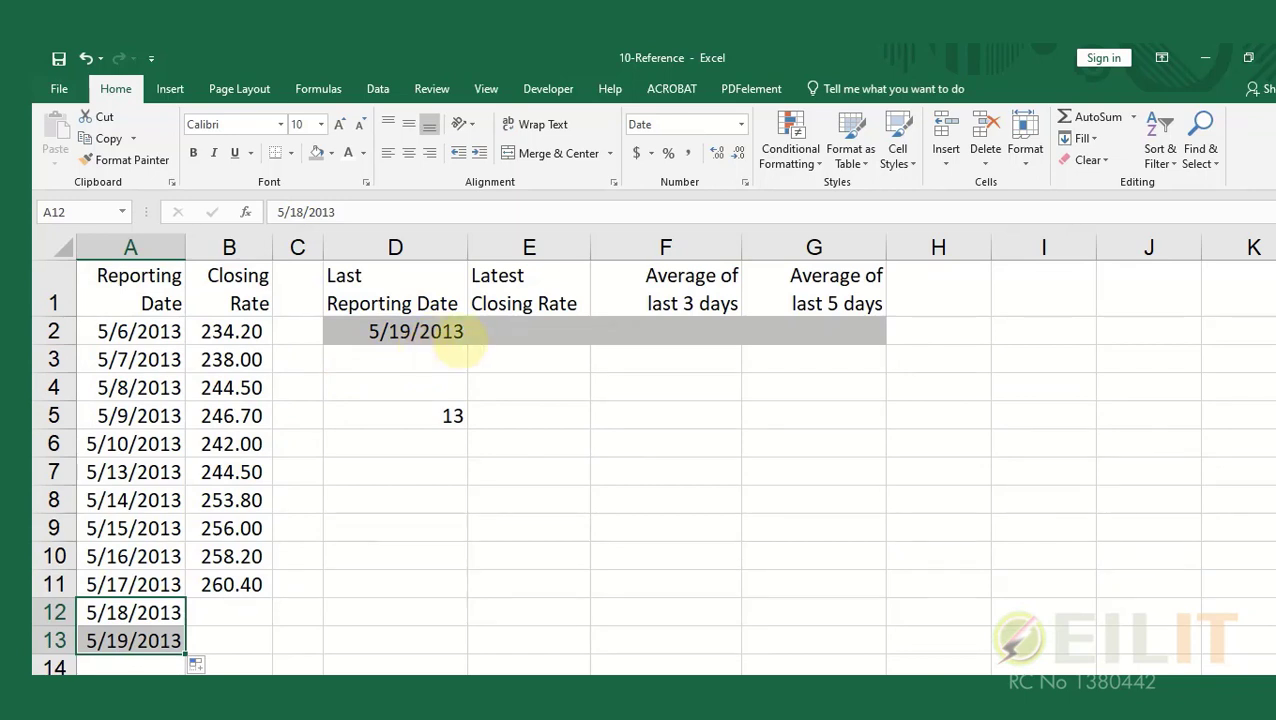
Copy the D2 formula across to E2 under Latest Closing Rate and format E2 with Comma Style
left_click(415, 338)
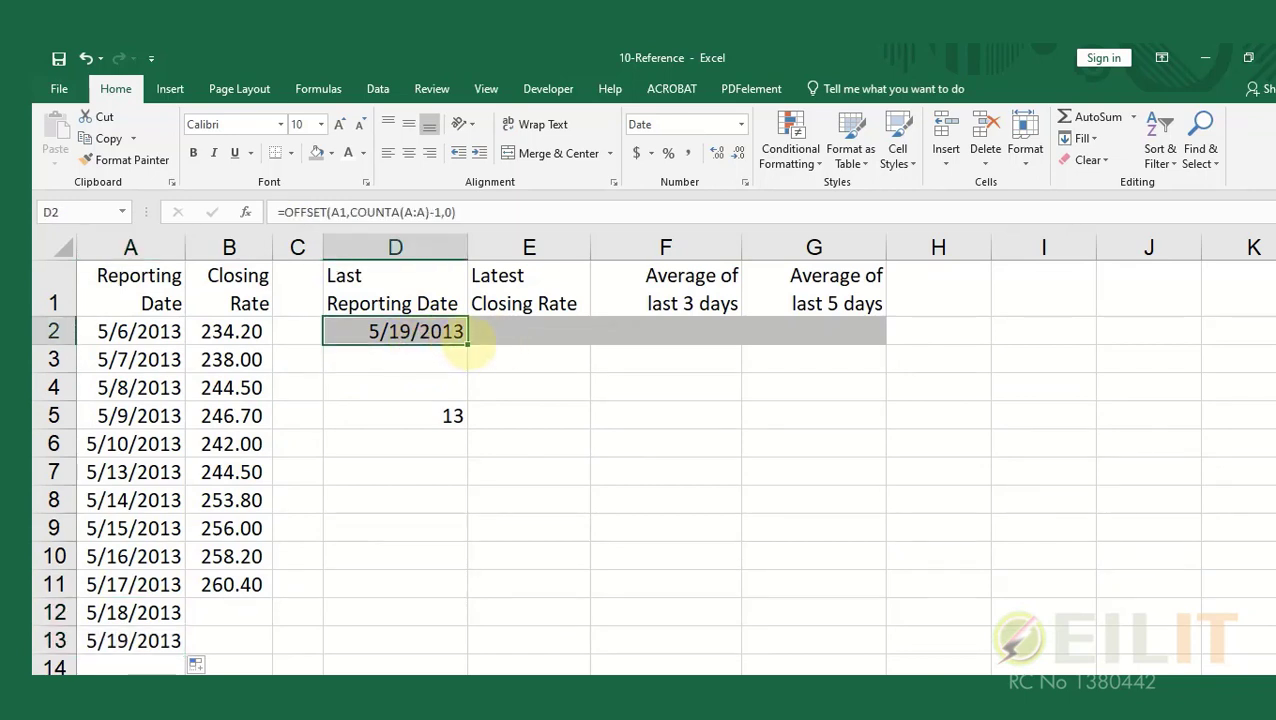
left_click_drag(466, 344, 570, 347)
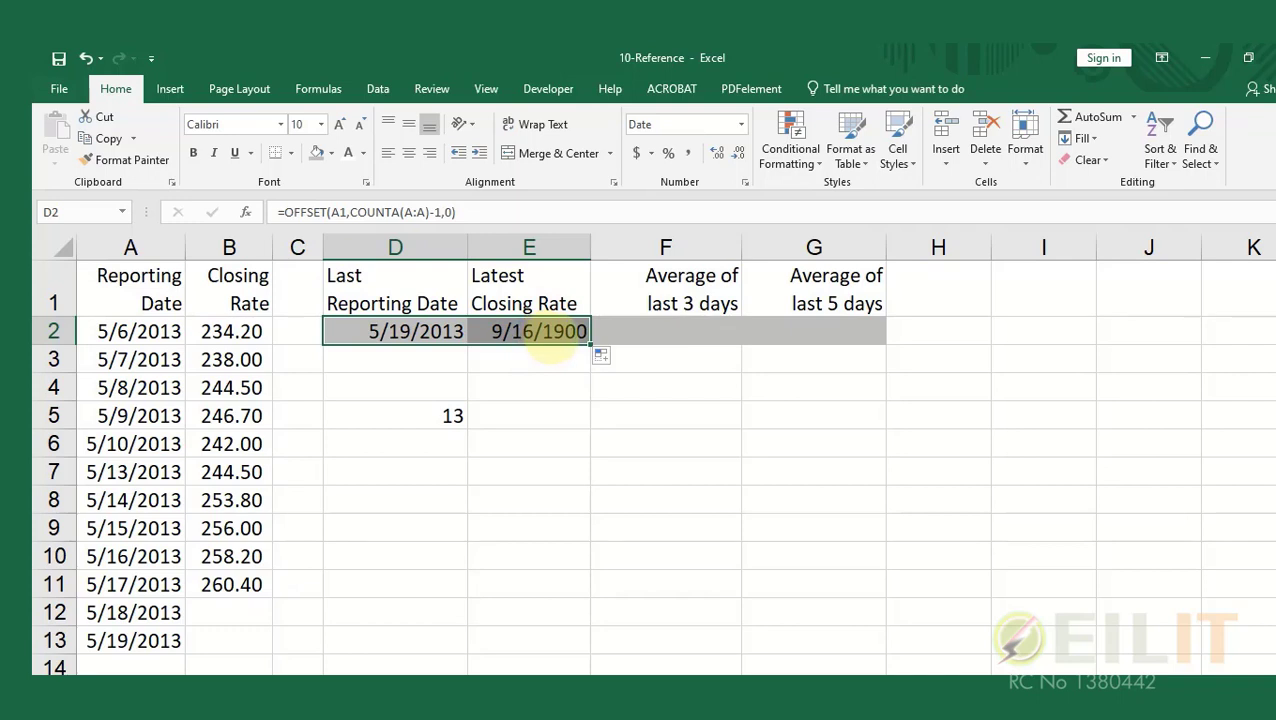
left_click(545, 333)
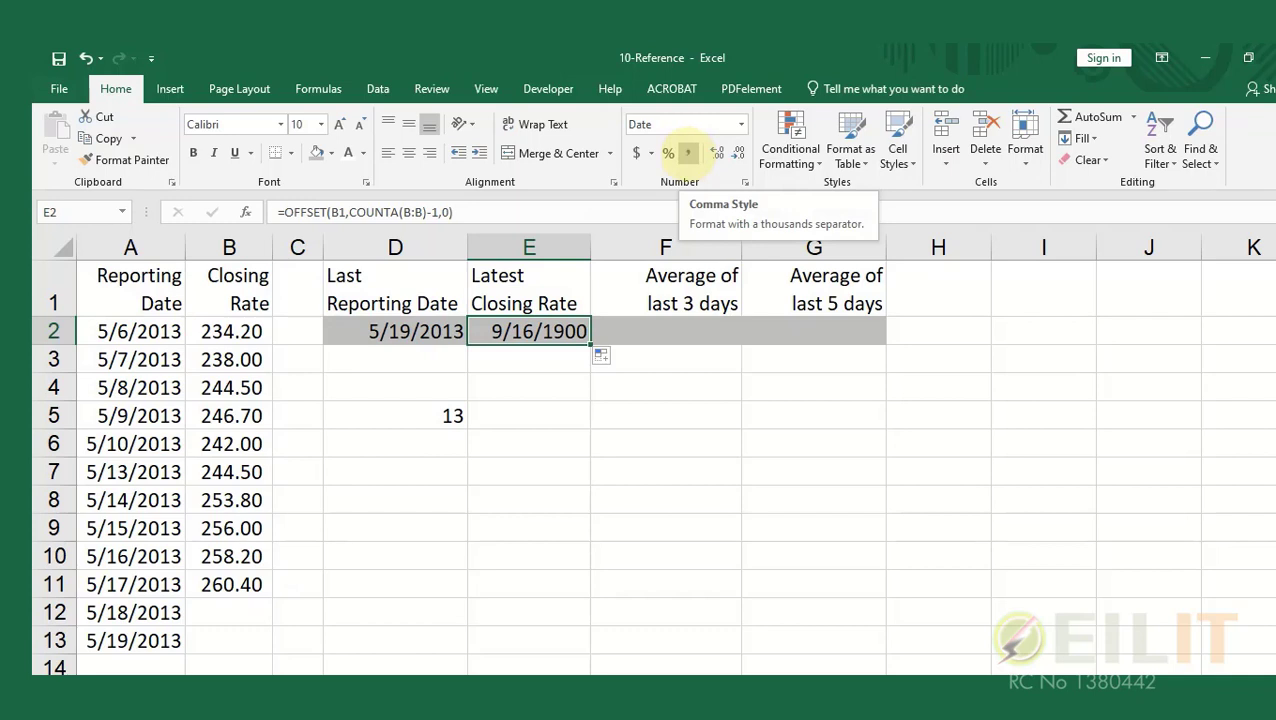
left_click(687, 152)
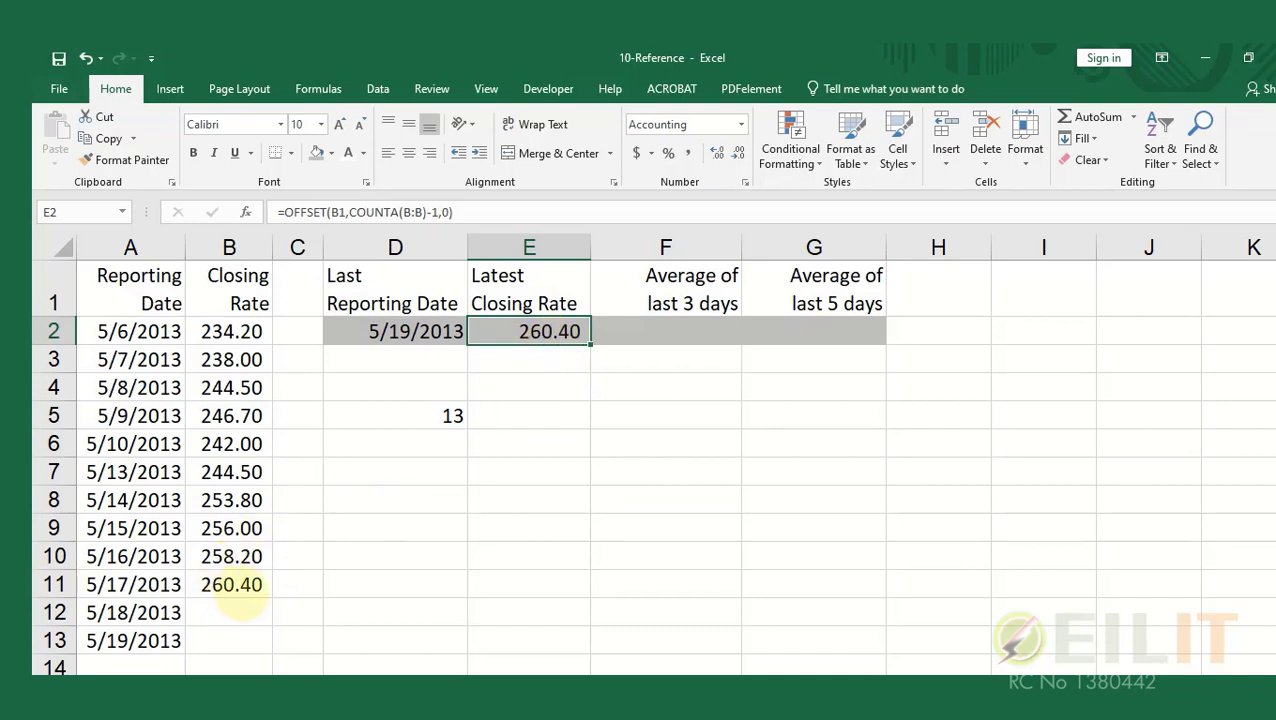
Extend the Closing Rate series from B9:B11 down to B13
left_click_drag(232, 528, 255, 660)
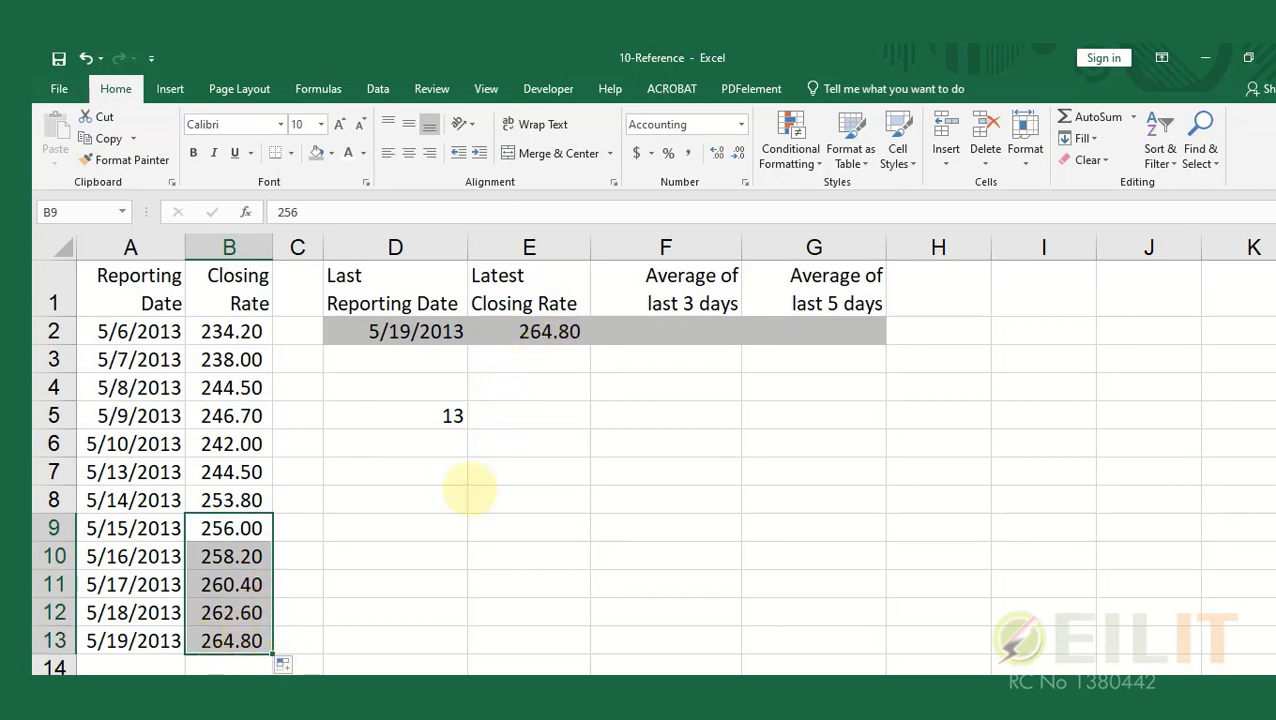
left_click(230, 638)
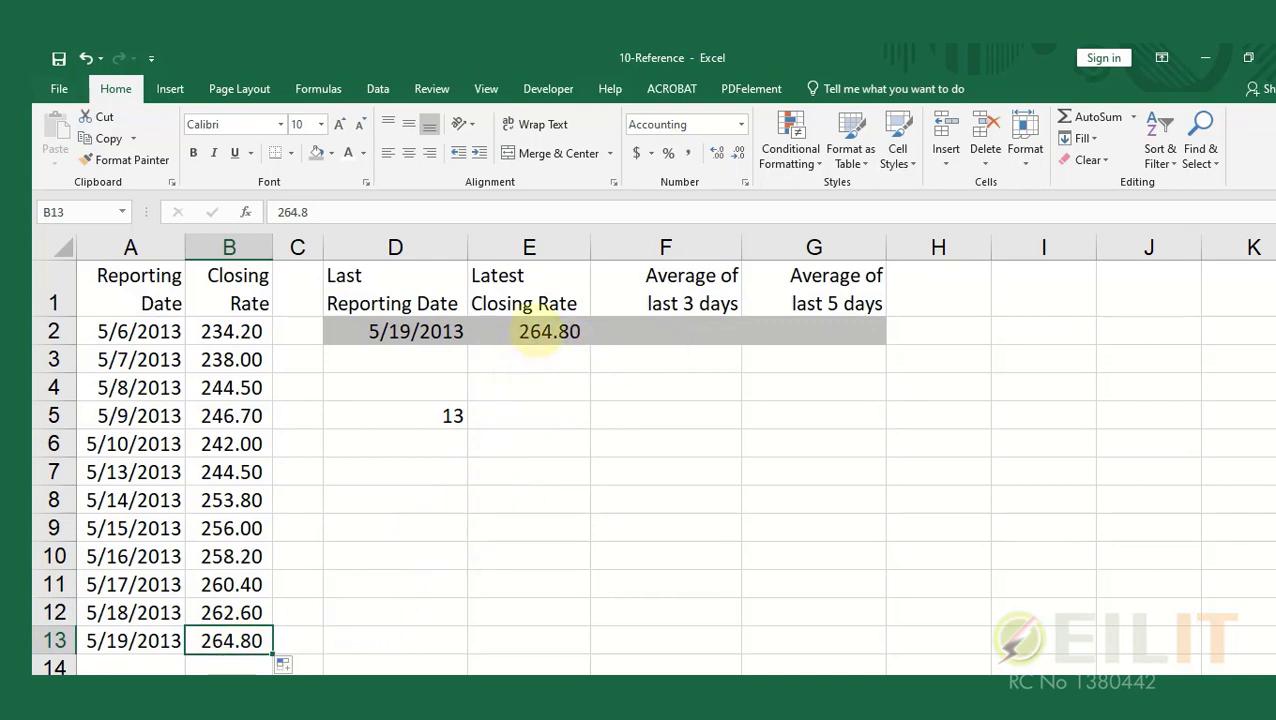
Copy the E2 formula into F2 and repoint its OFFSET reference to B1 and its COUNTA range to B:B
left_click(622, 334)
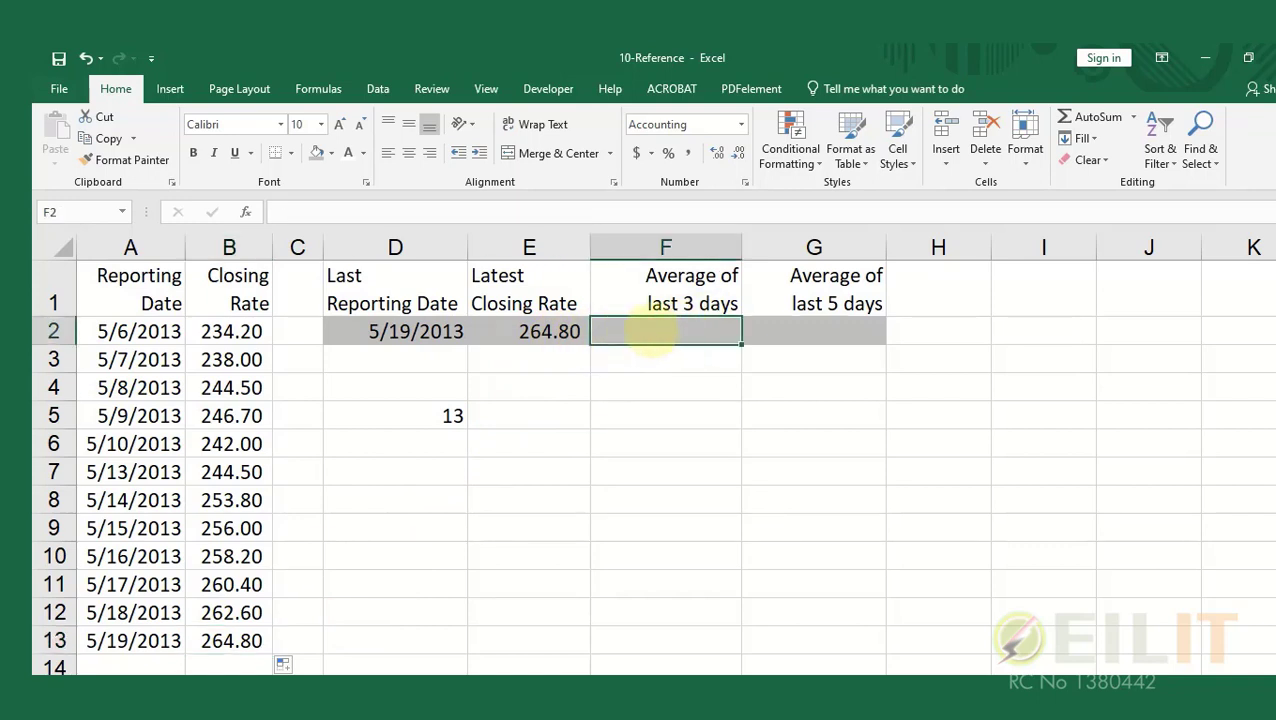
left_click(548, 338)
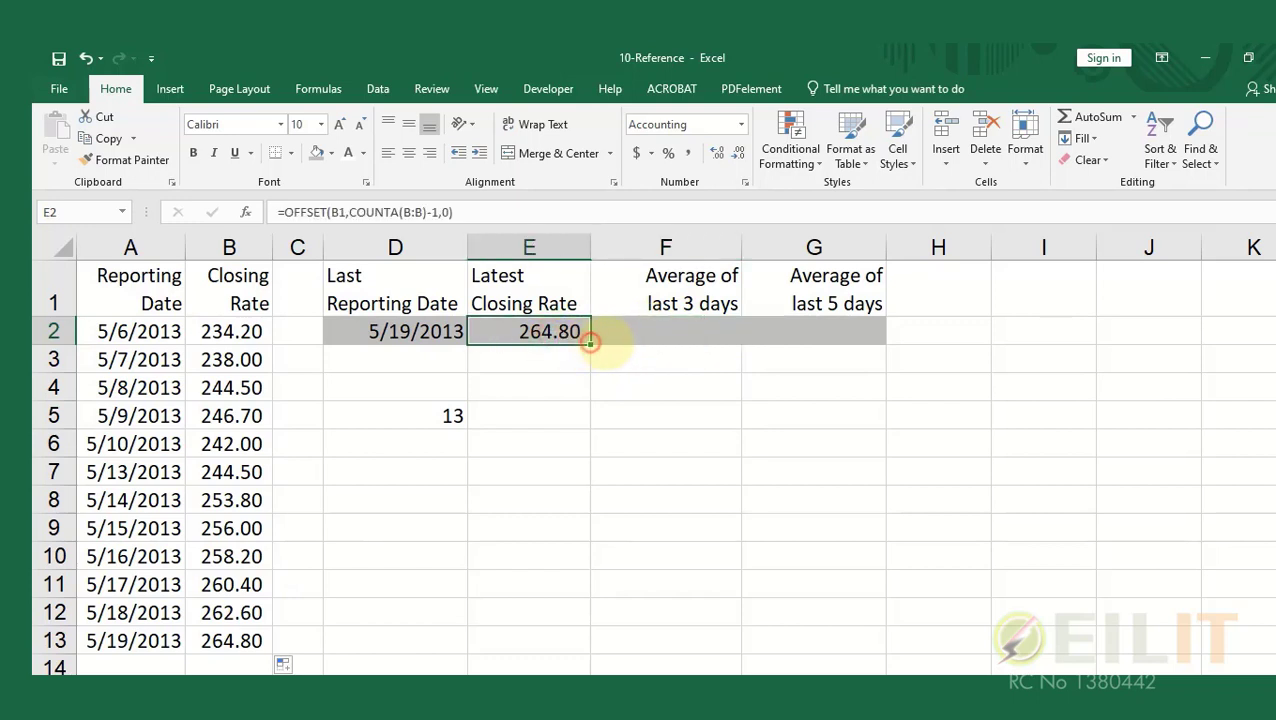
left_click_drag(590, 342, 692, 345)
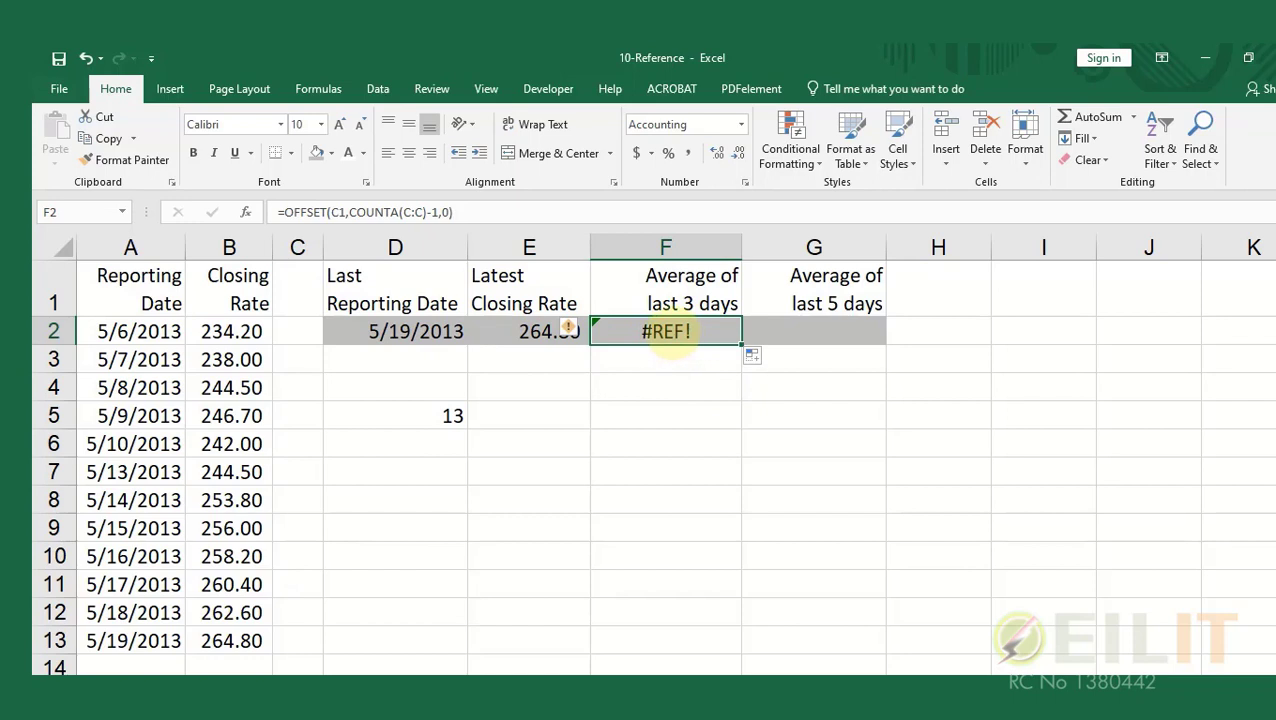
left_click(336, 212)
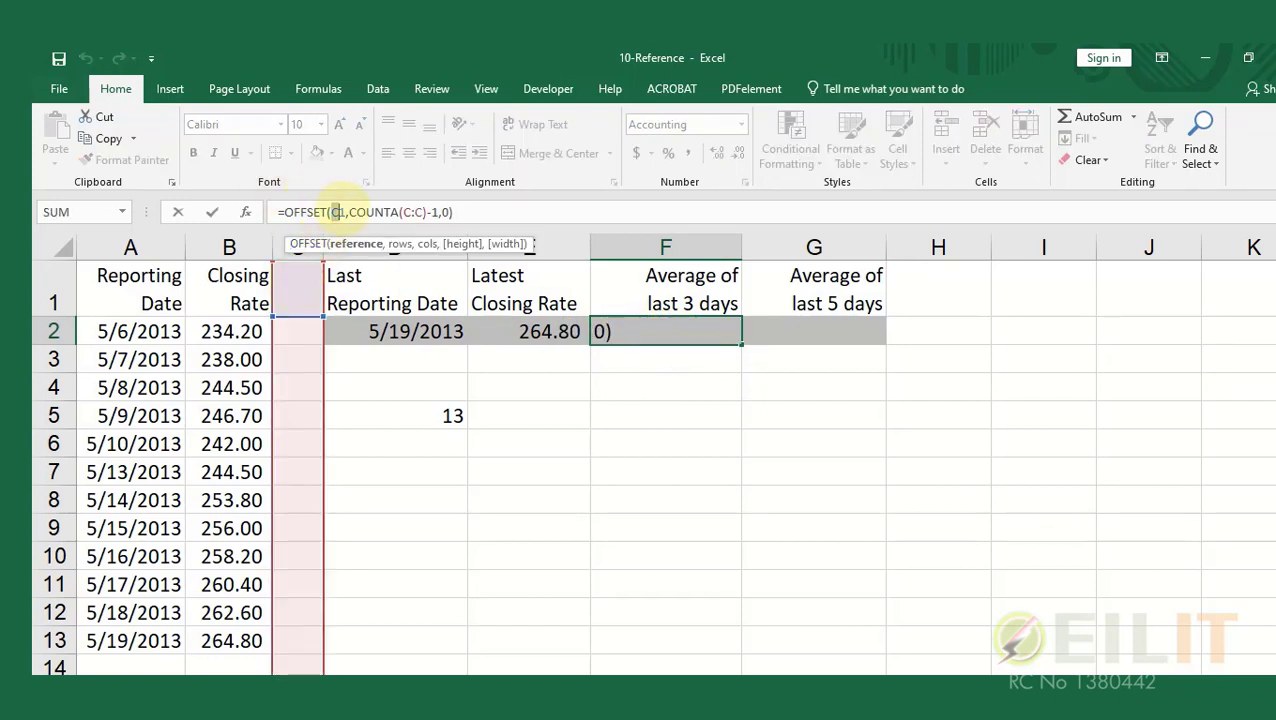
left_click(344, 210)
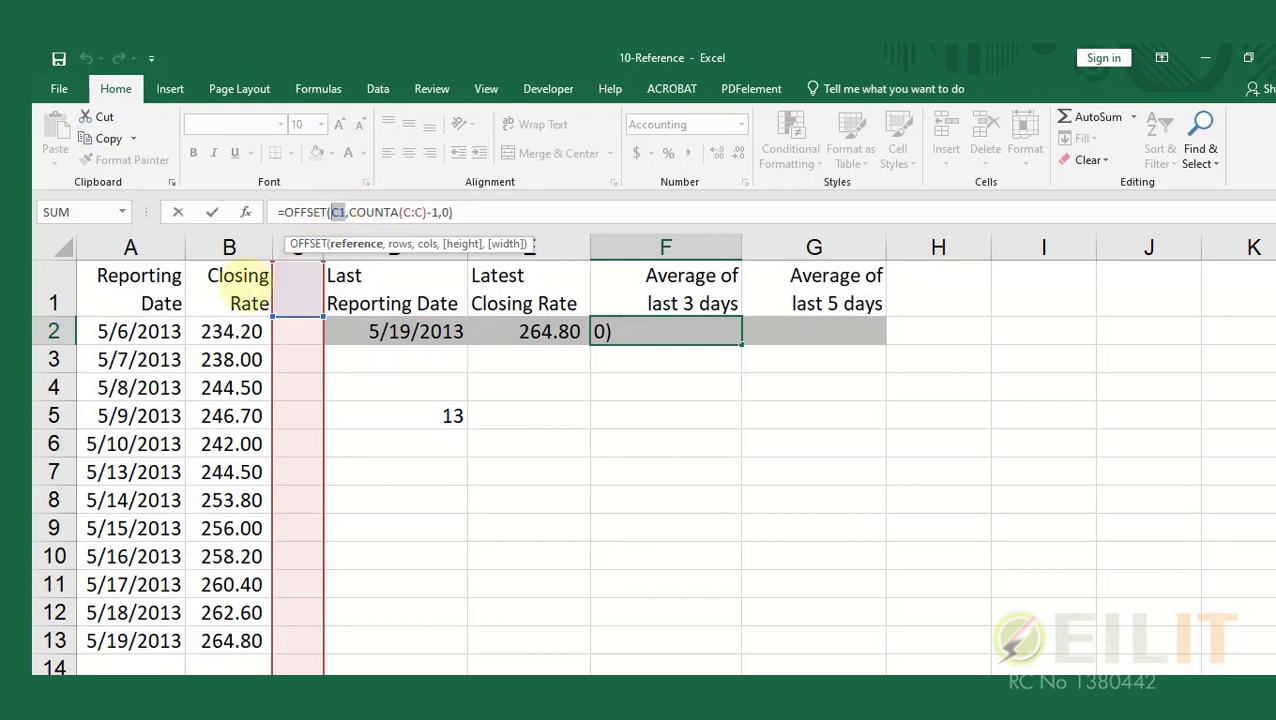
left_click(240, 289)
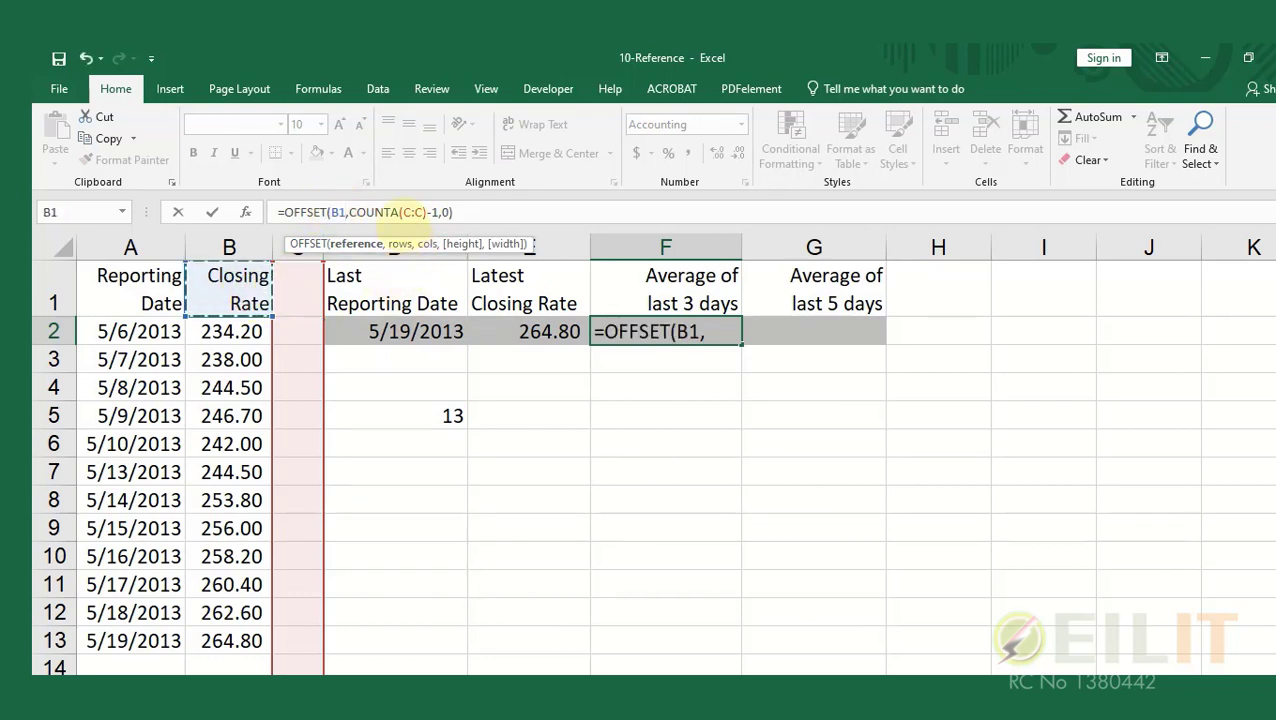
left_click_drag(424, 212, 404, 212)
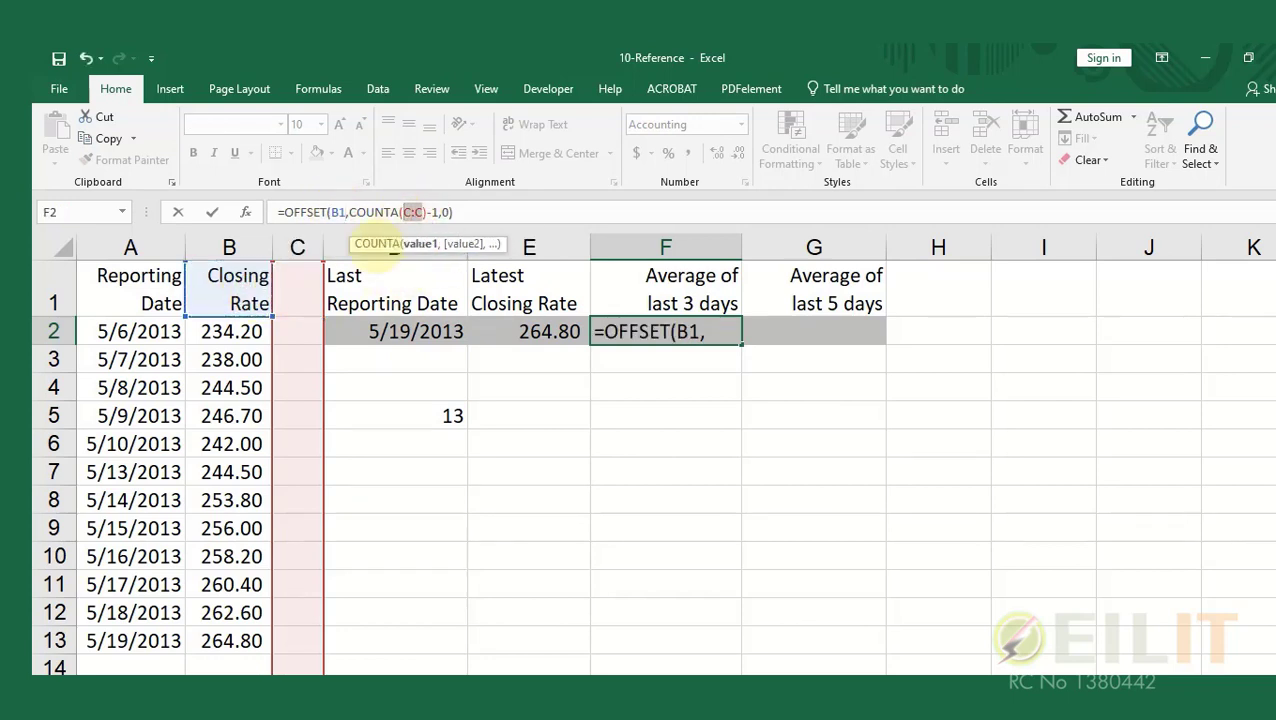
left_click(229, 245)
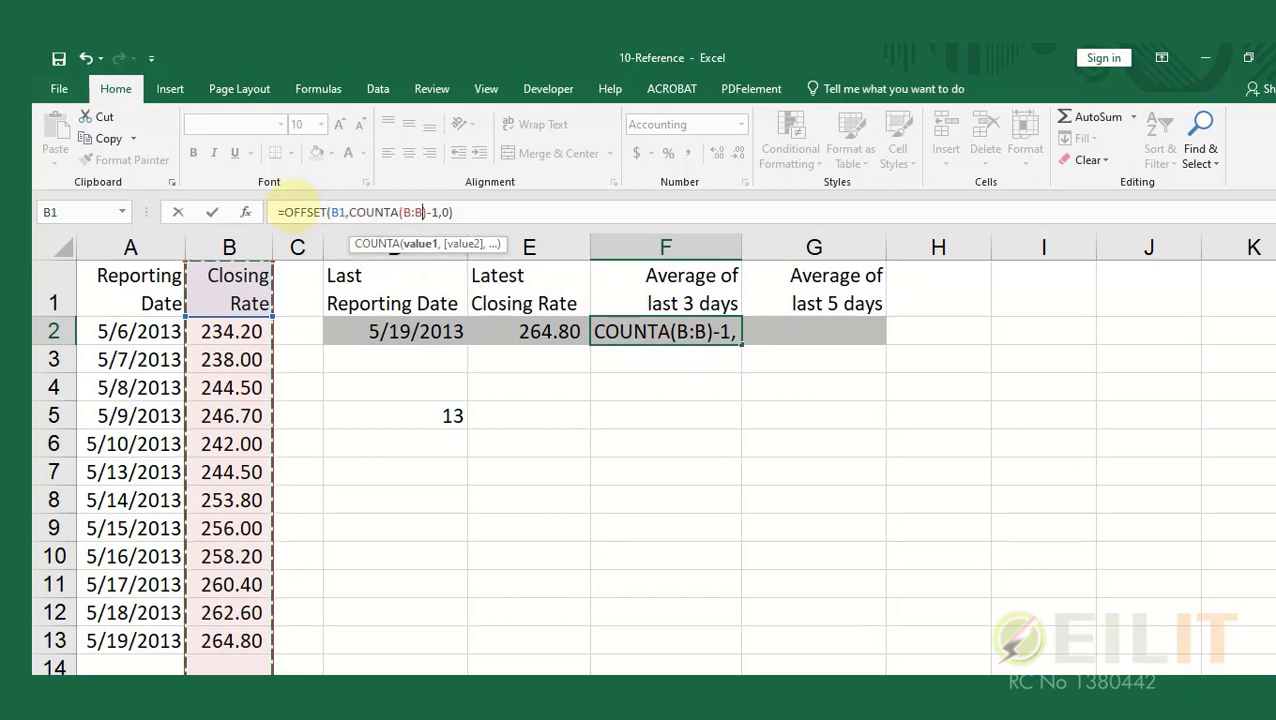
Wrap the OFFSET formula in F2 in an AVERAGE function, including its closing parenthesis
left_click(282, 212)
type("AVERAGE")
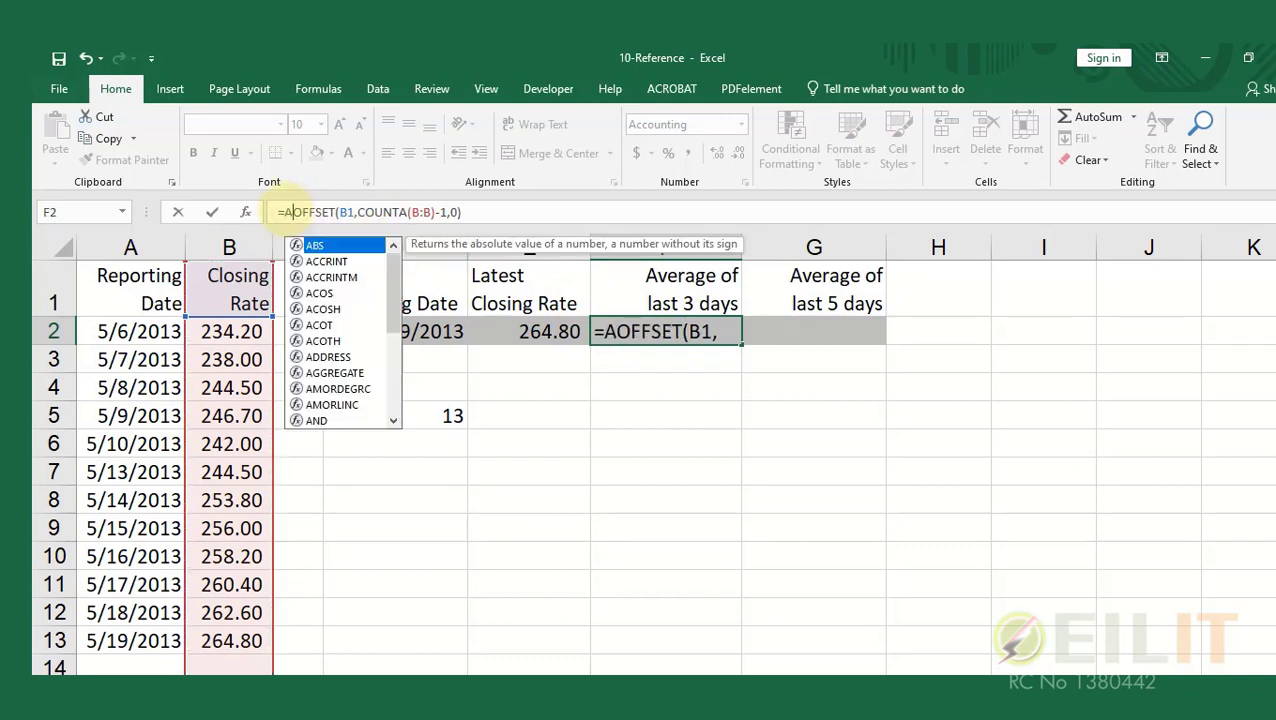
type("(")
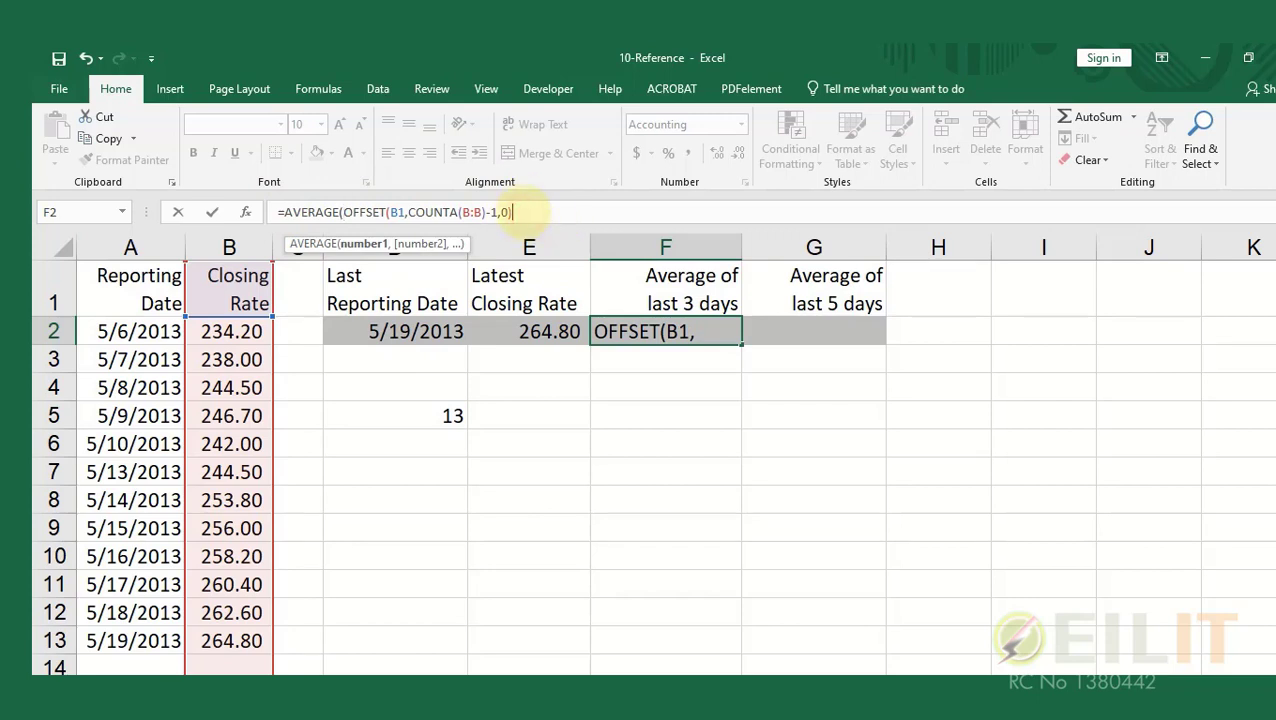
left_click(513, 212)
type(")")
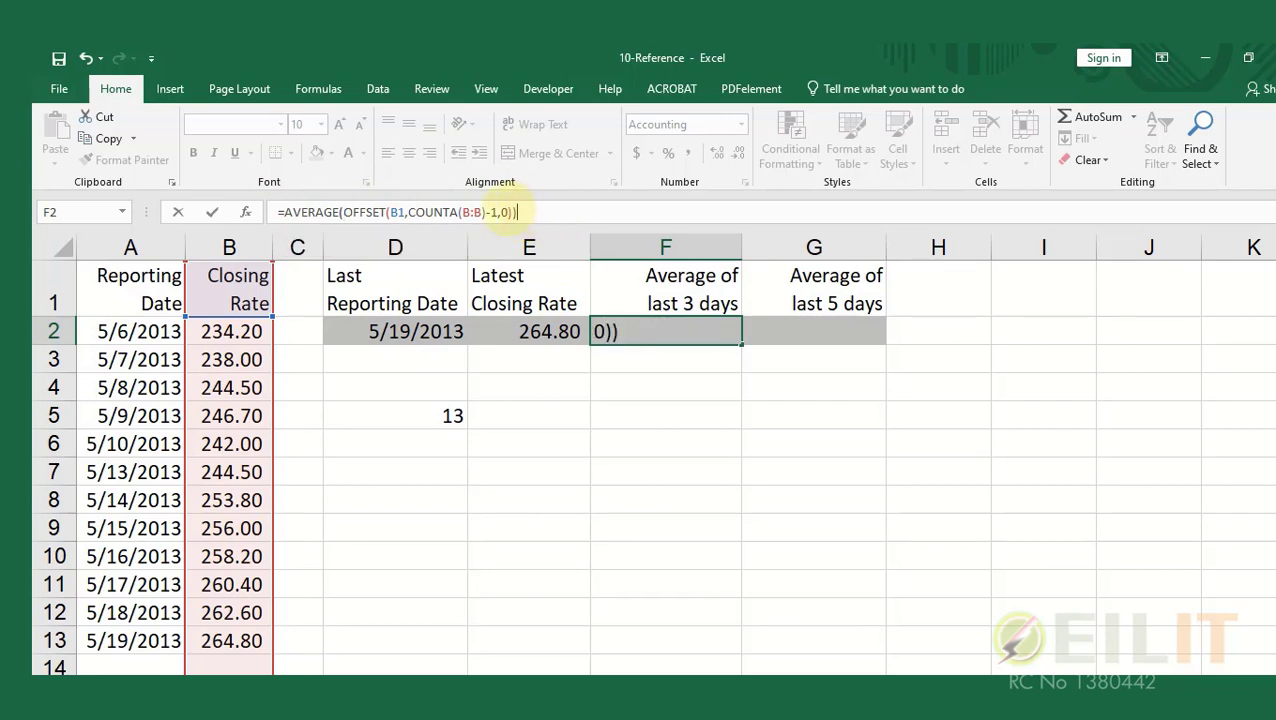
Complete F2 as =AVERAGE(OFFSET(B1,COUNTA(B:B)-3,0,3)) with a height of 3, and compare it with the rates in B11:B13
left_click(505, 212)
type(",")
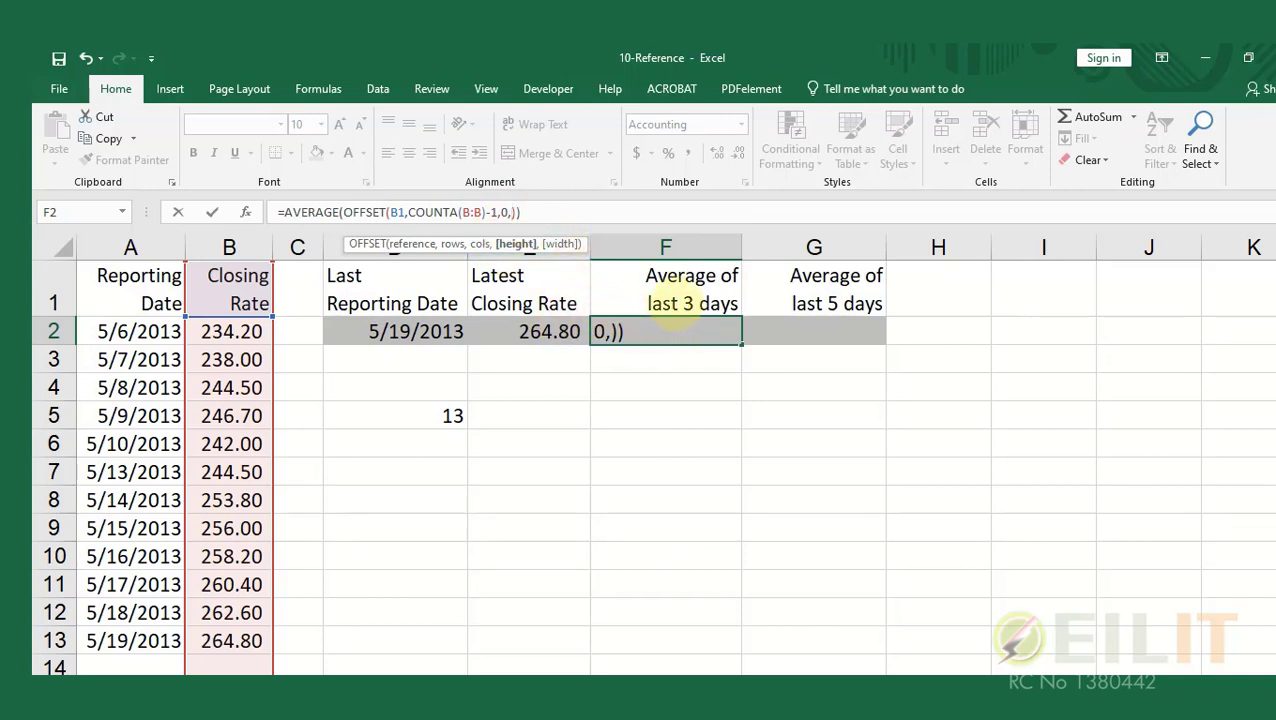
type("3")
left_click(499, 211)
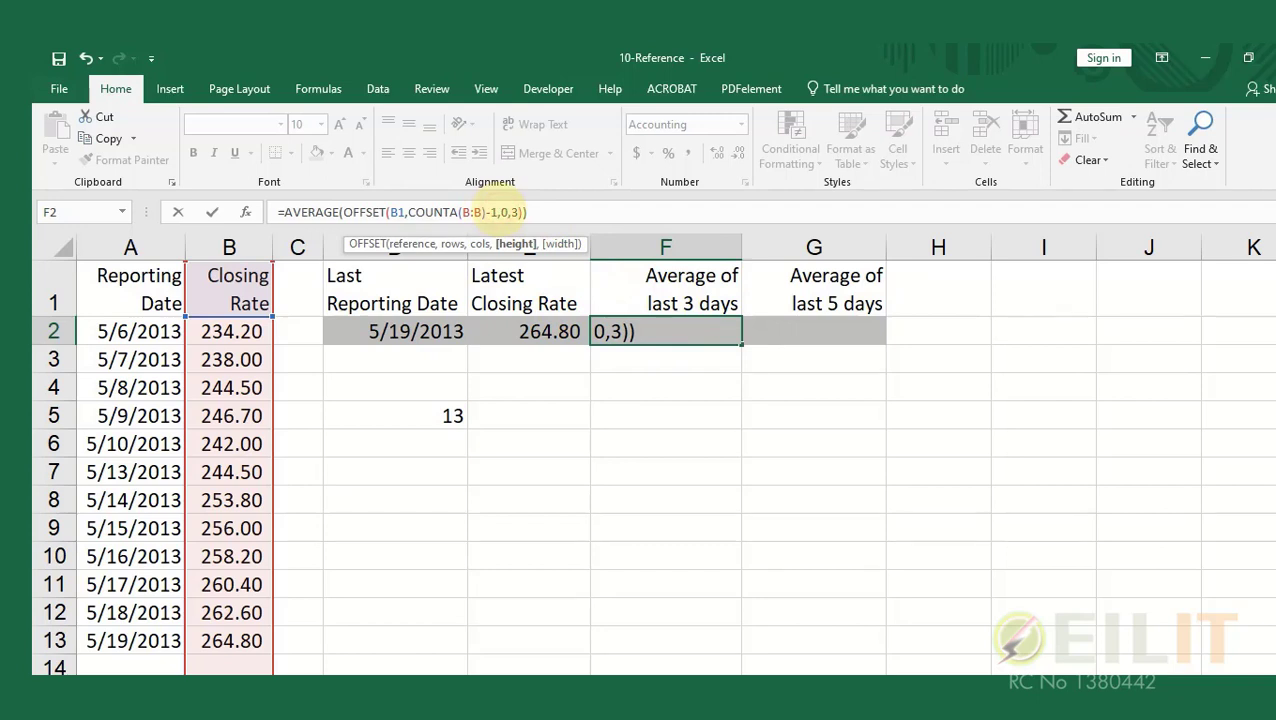
left_click(491, 211)
type("3")
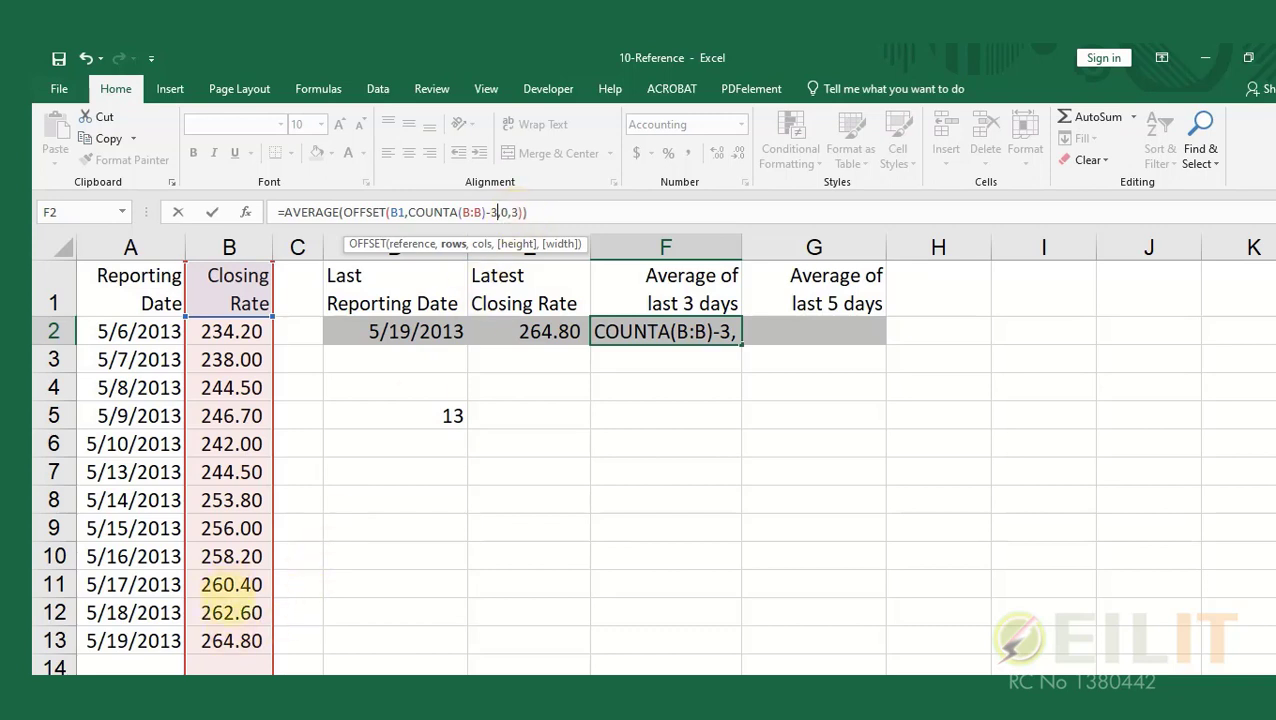
left_click(530, 212)
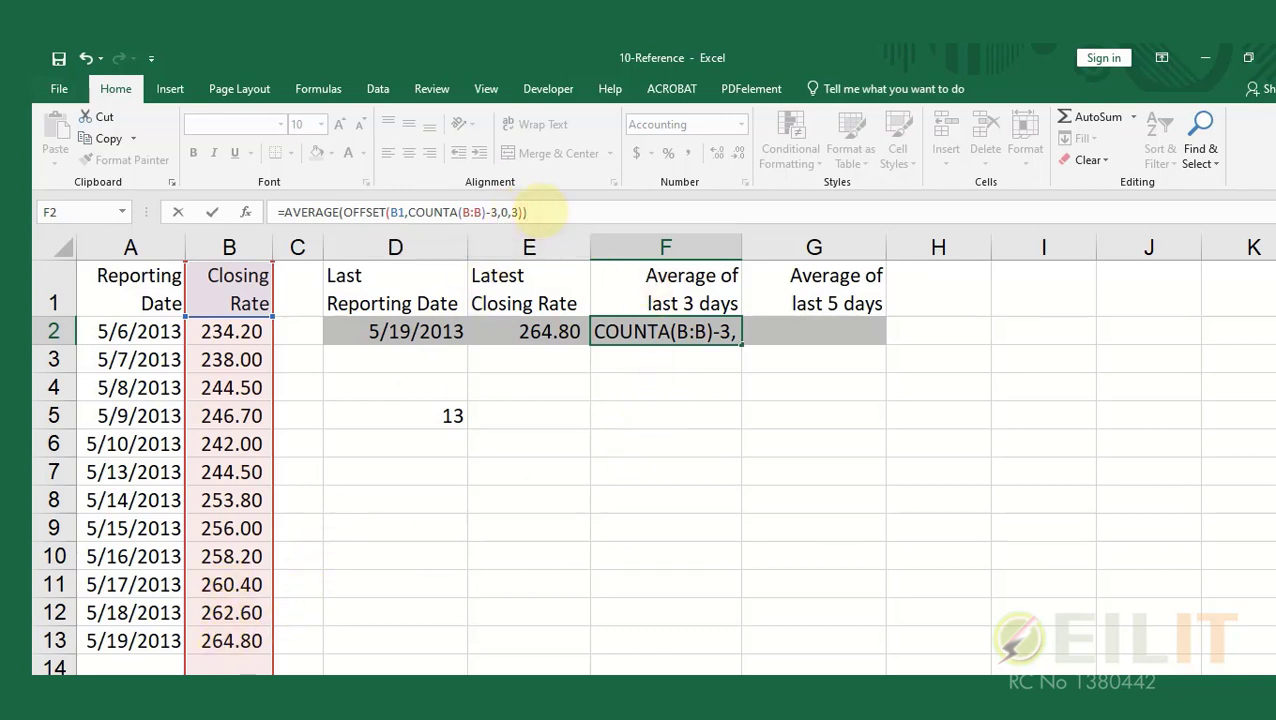
key("Return")
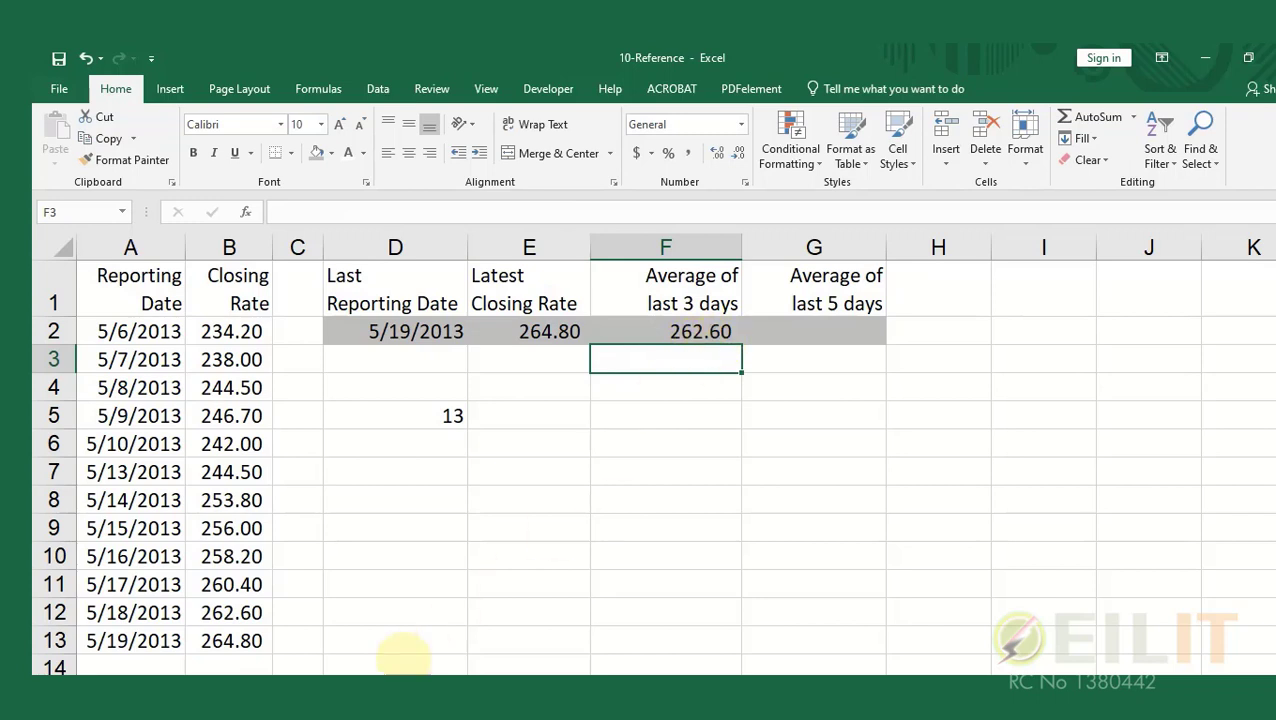
left_click_drag(236, 585, 234, 640)
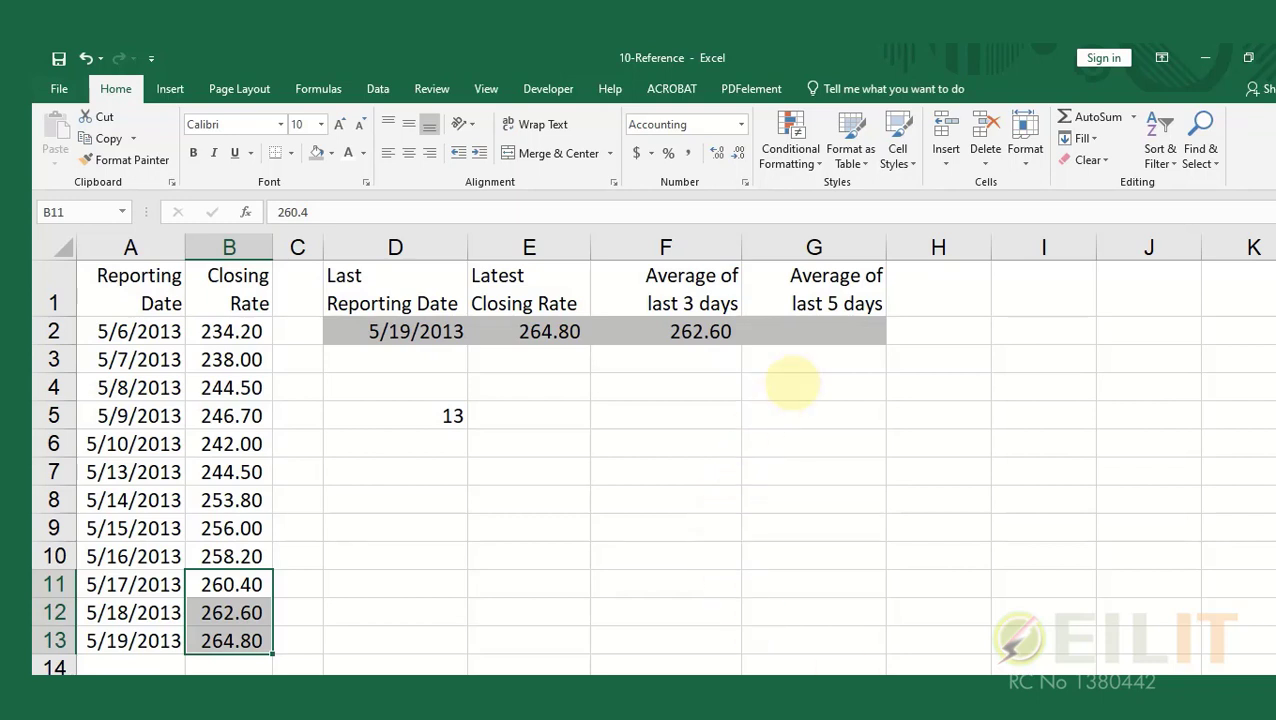
Copy the F2 formula into G2 under Average of last 5 days and change both the rows subtraction and the height to 5
left_click(817, 336)
left_click(700, 335)
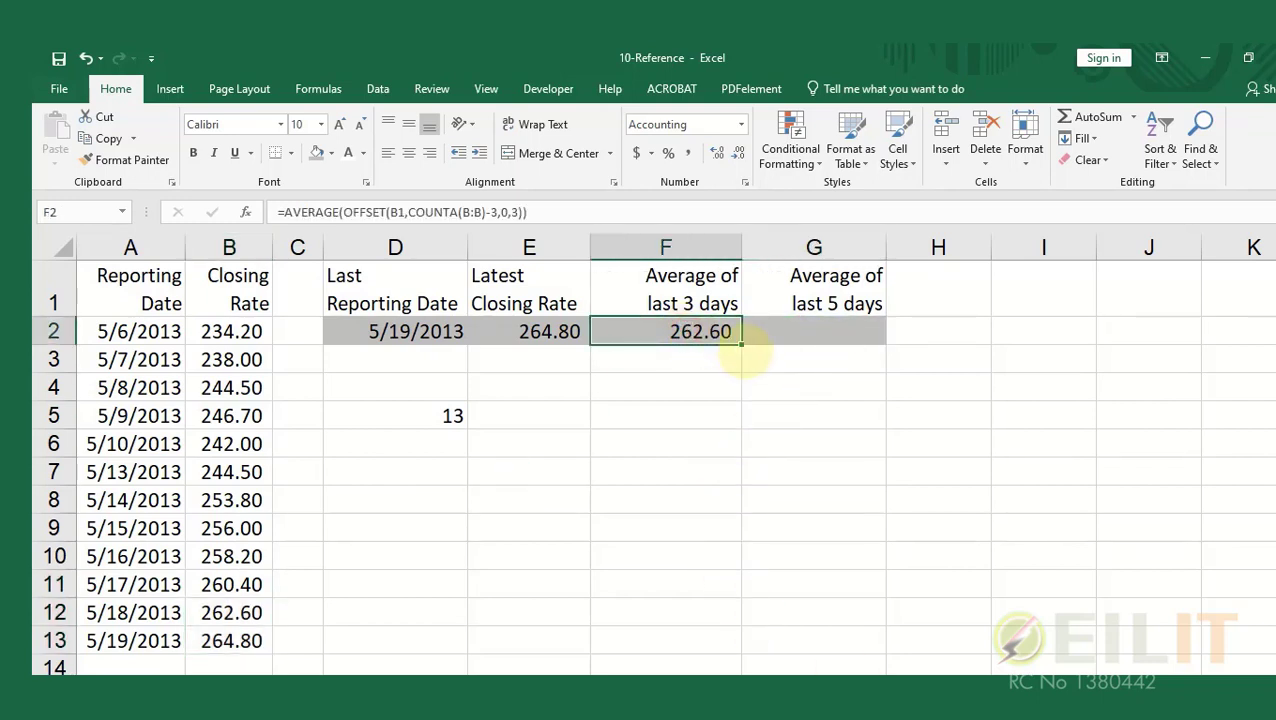
left_click_drag(745, 344, 846, 338)
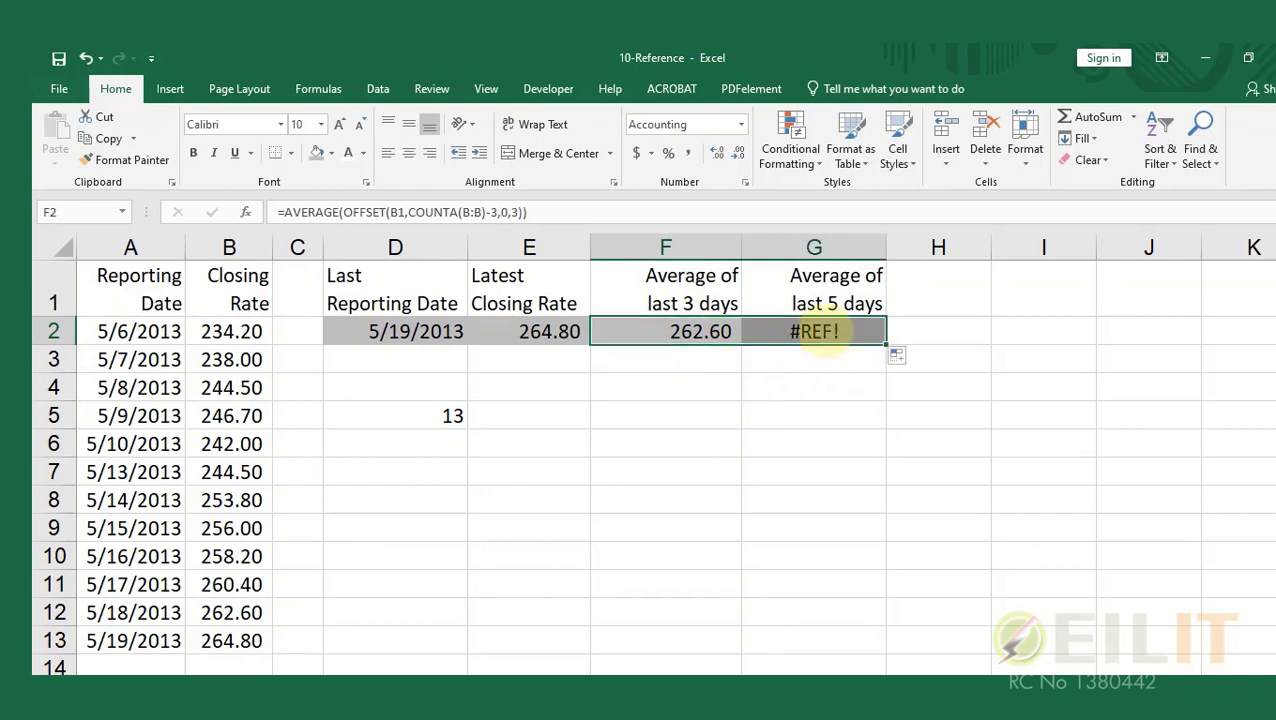
left_click(820, 334)
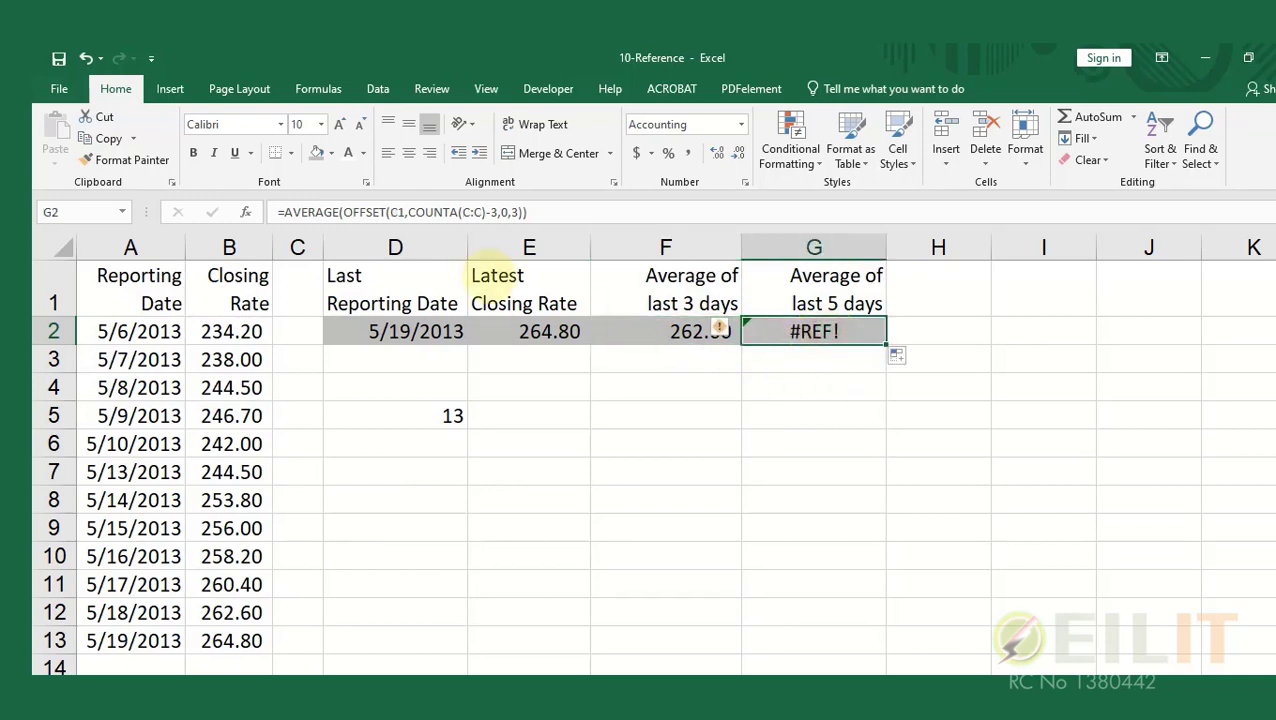
left_click(488, 212)
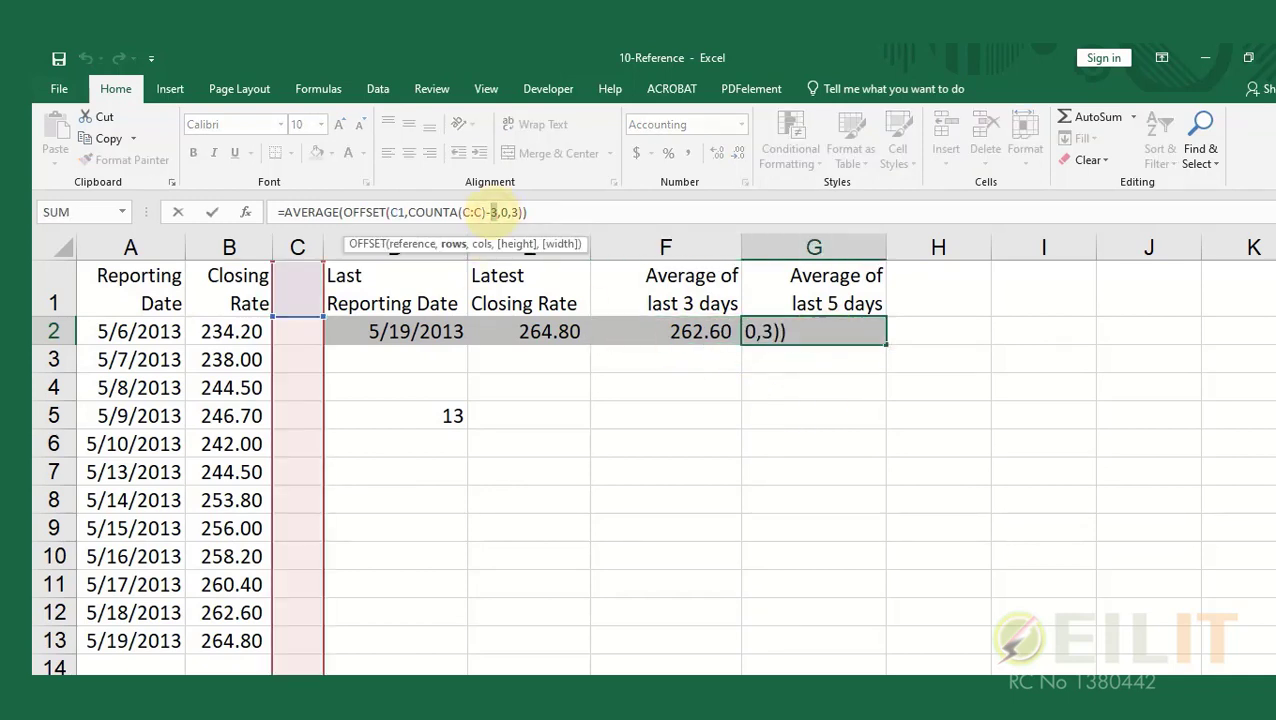
type("5")
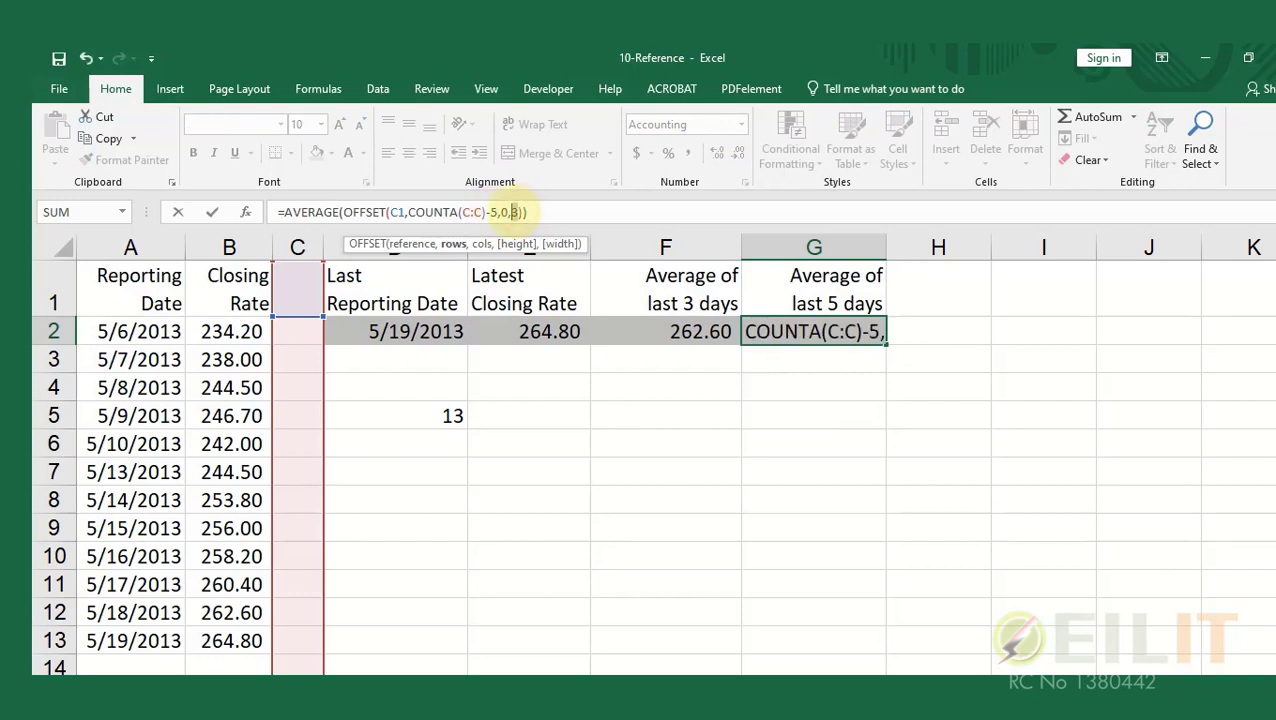
double_click(516, 212)
type("5")
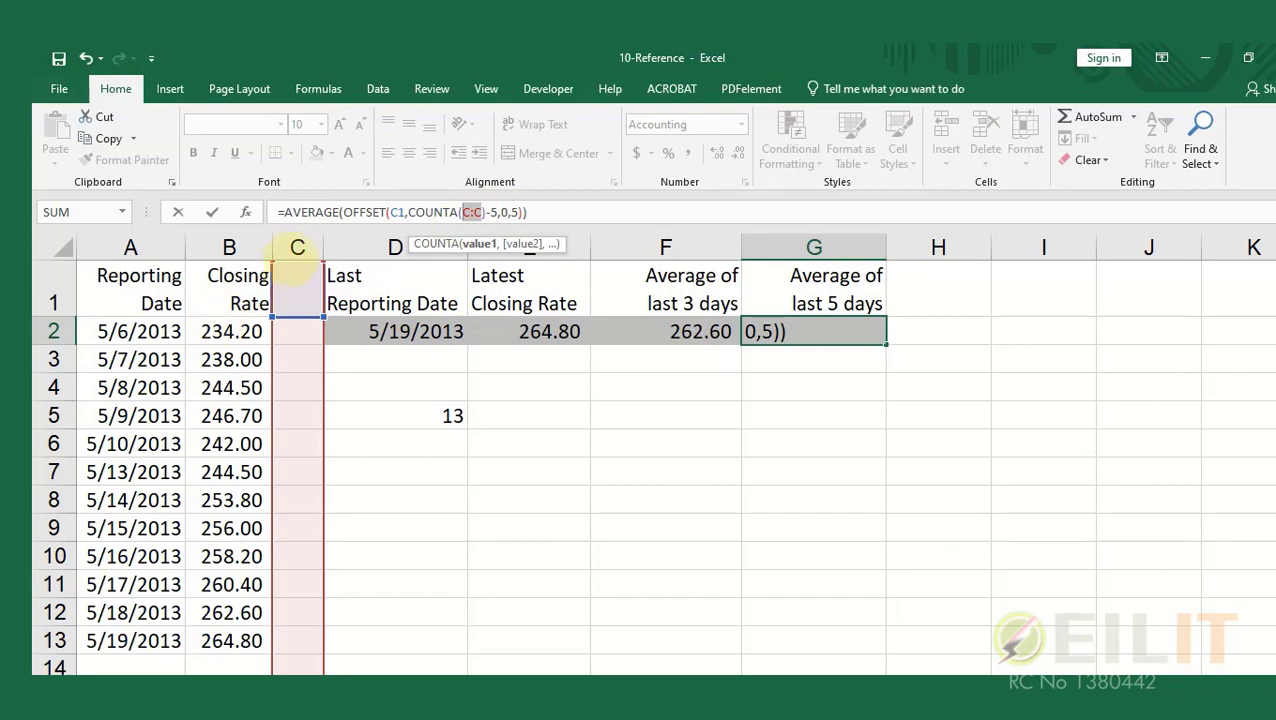
Complete G2 as =AVERAGE(OFFSET(B1,COUNTA(B:B)-5,0,5)) by repointing it to column B, and compare it with the rates in B9:B13
left_click(240, 247)
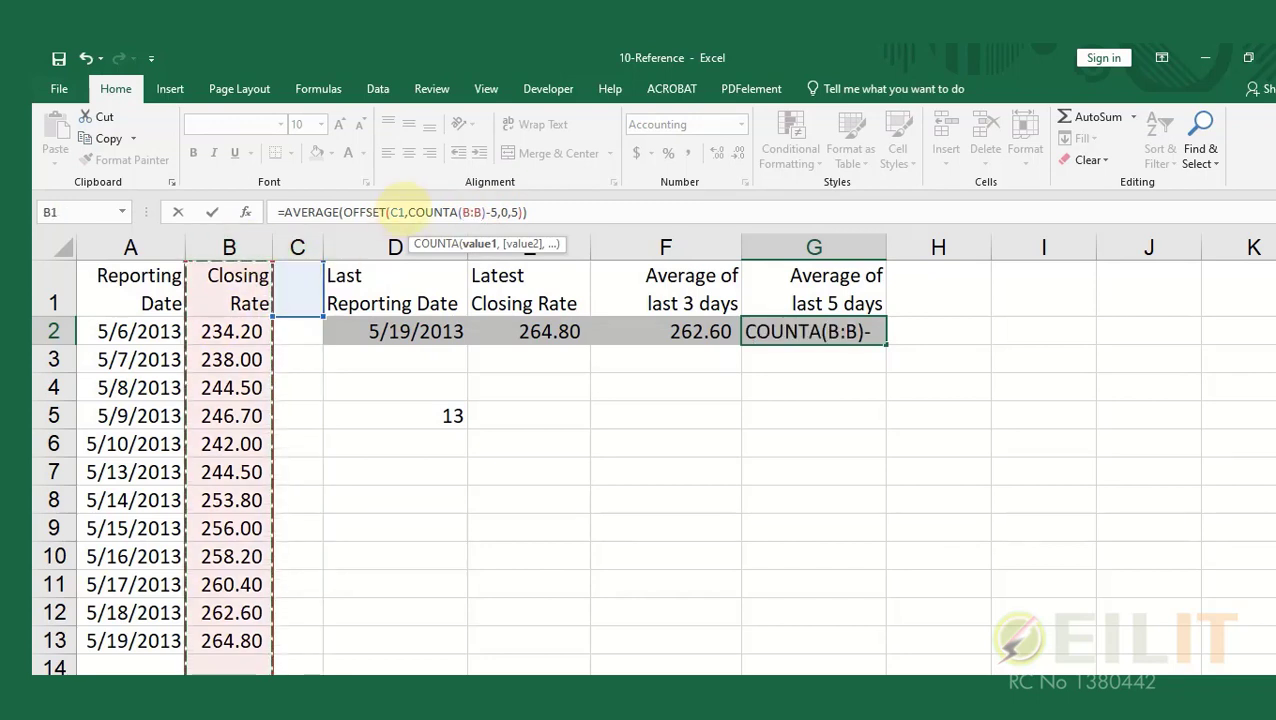
double_click(396, 212)
left_click(226, 282)
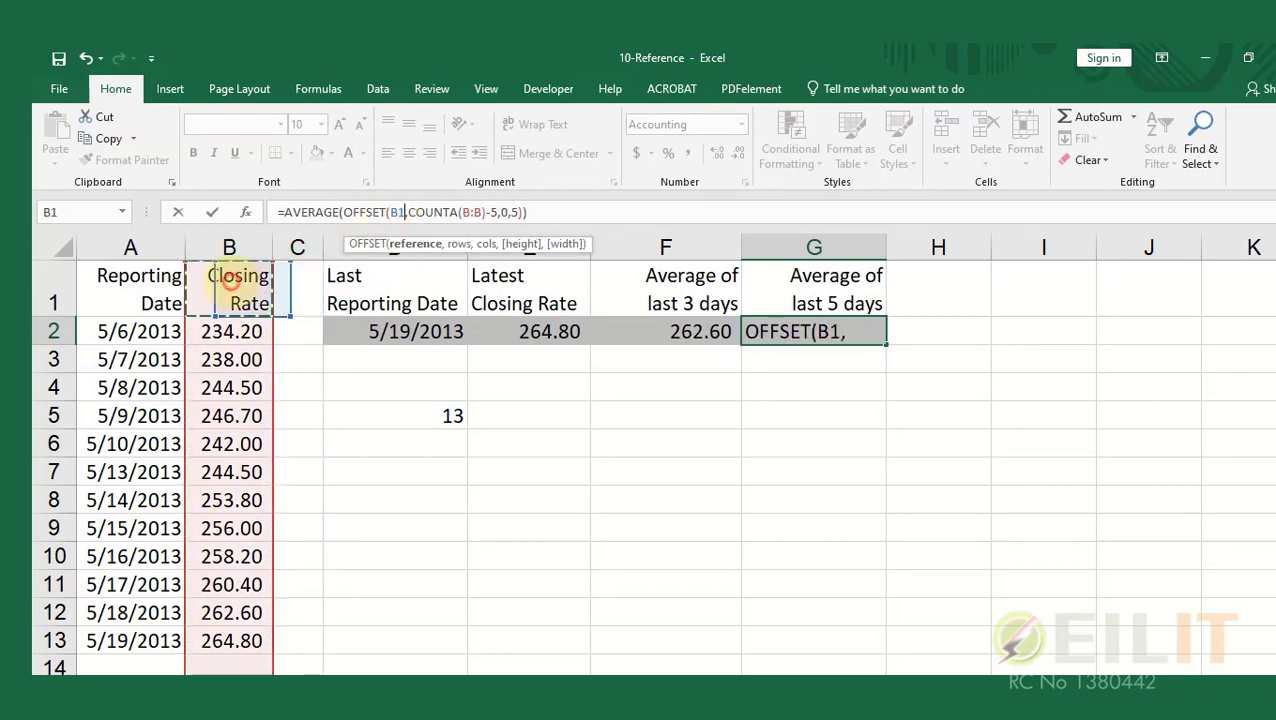
left_click(553, 211)
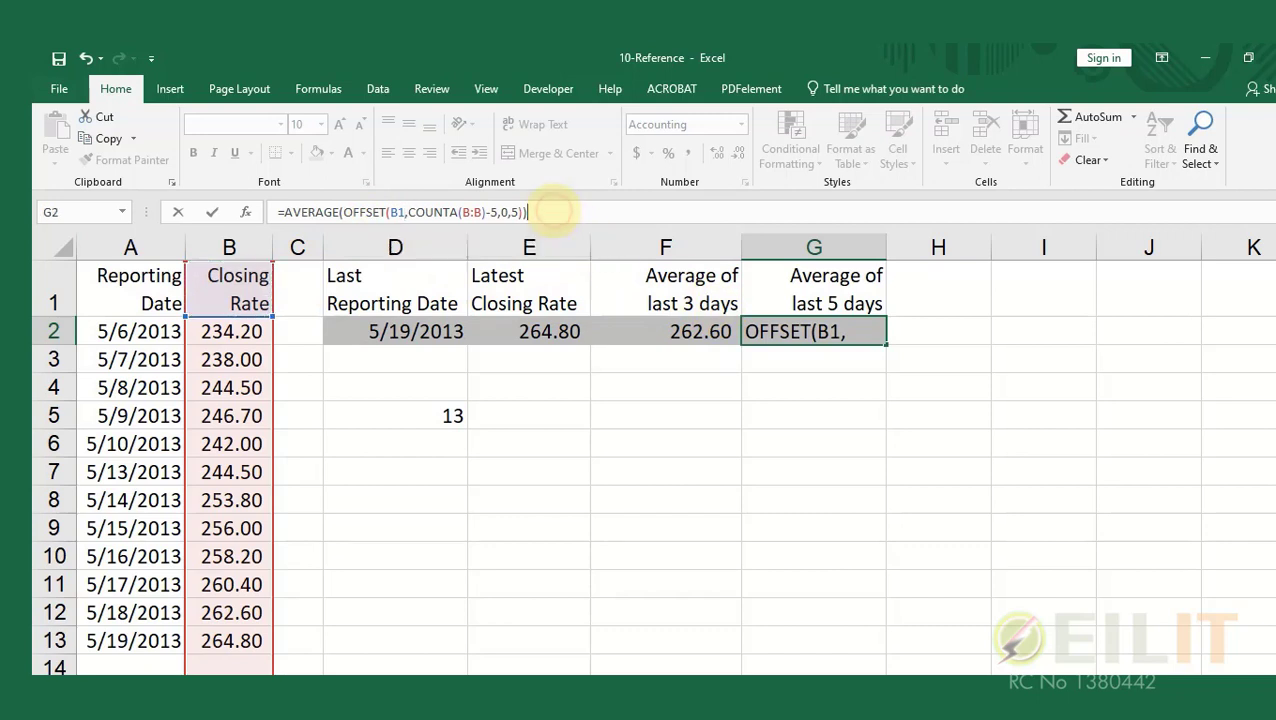
key("Return")
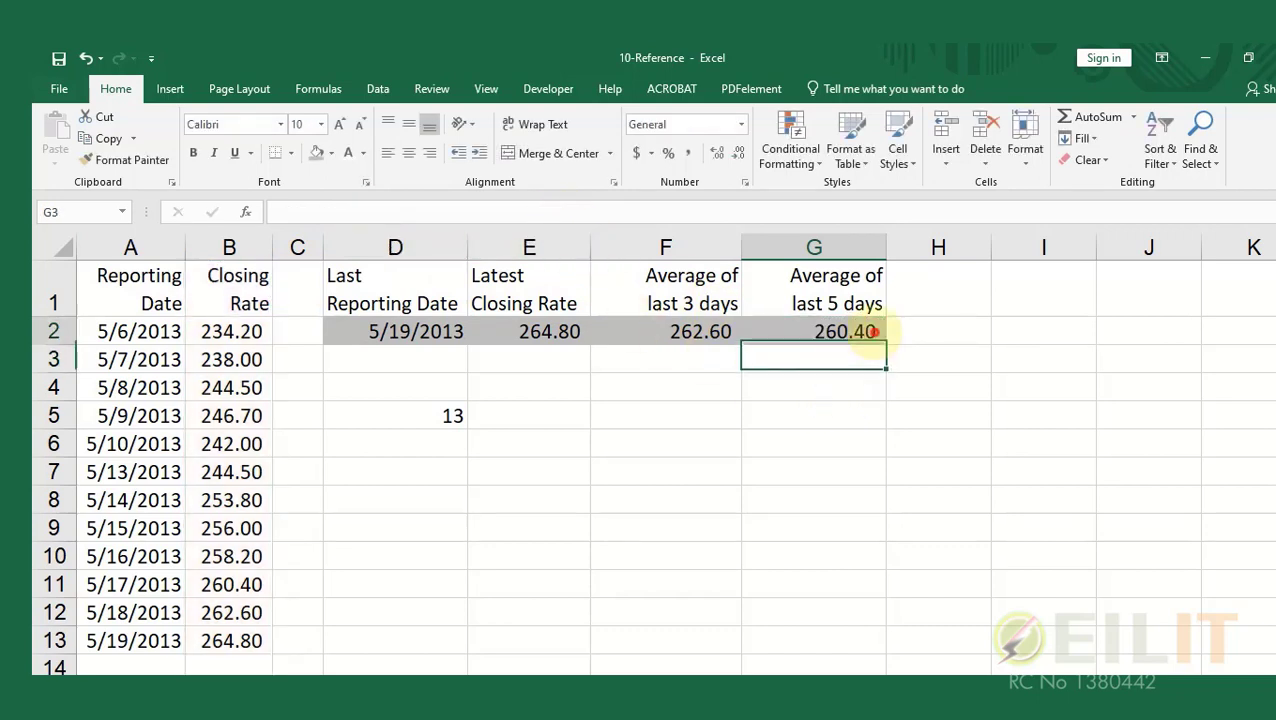
left_click(840, 333)
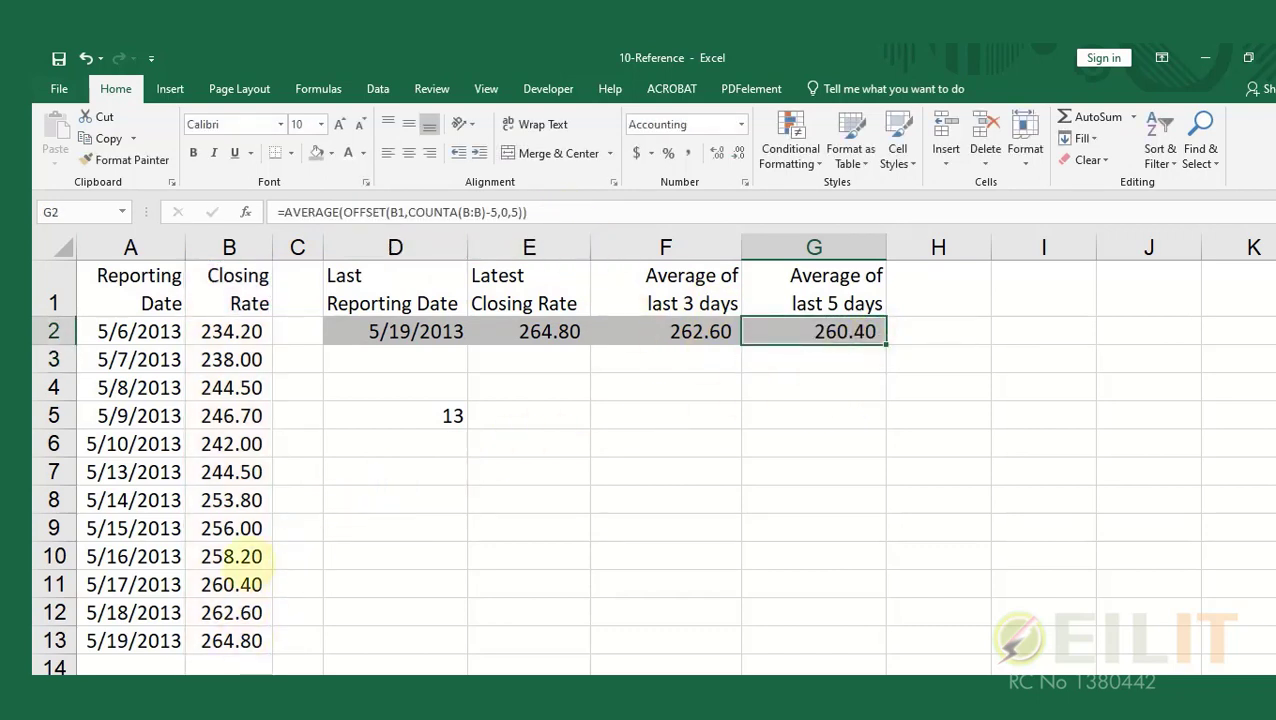
left_click_drag(237, 528, 232, 640)
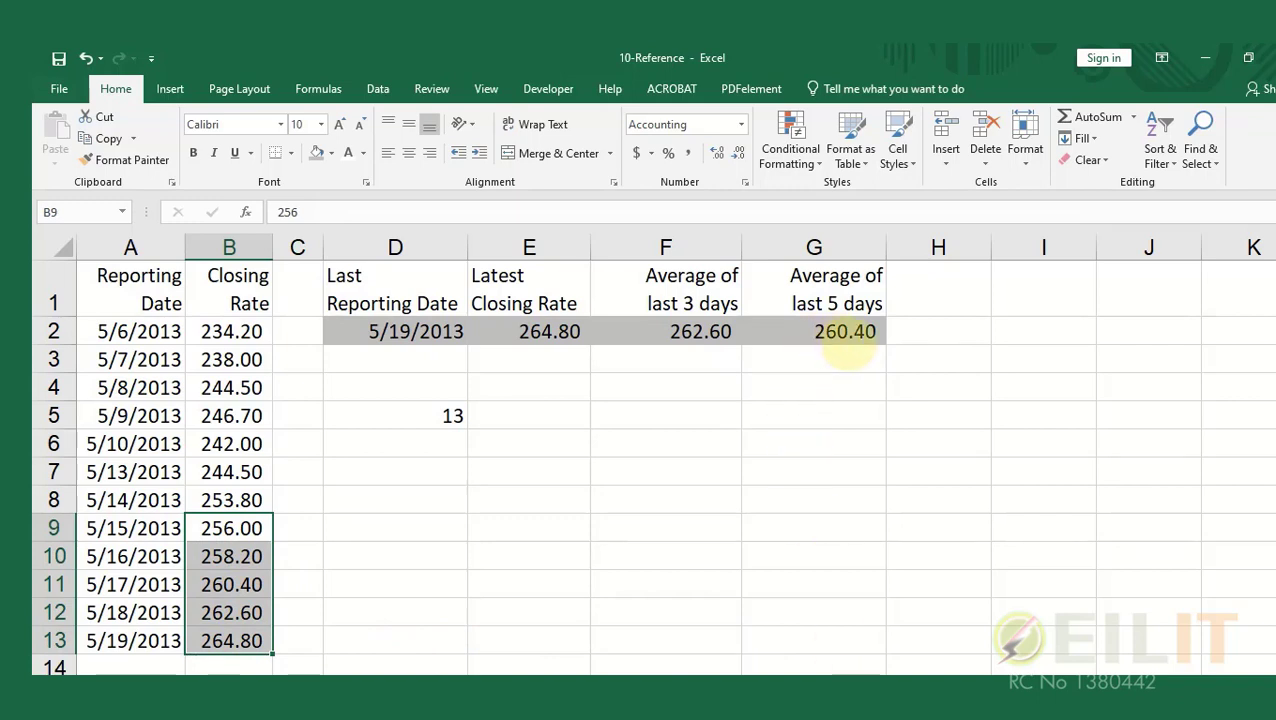
Delete the helper COUNTA formula from D5
left_click(448, 418)
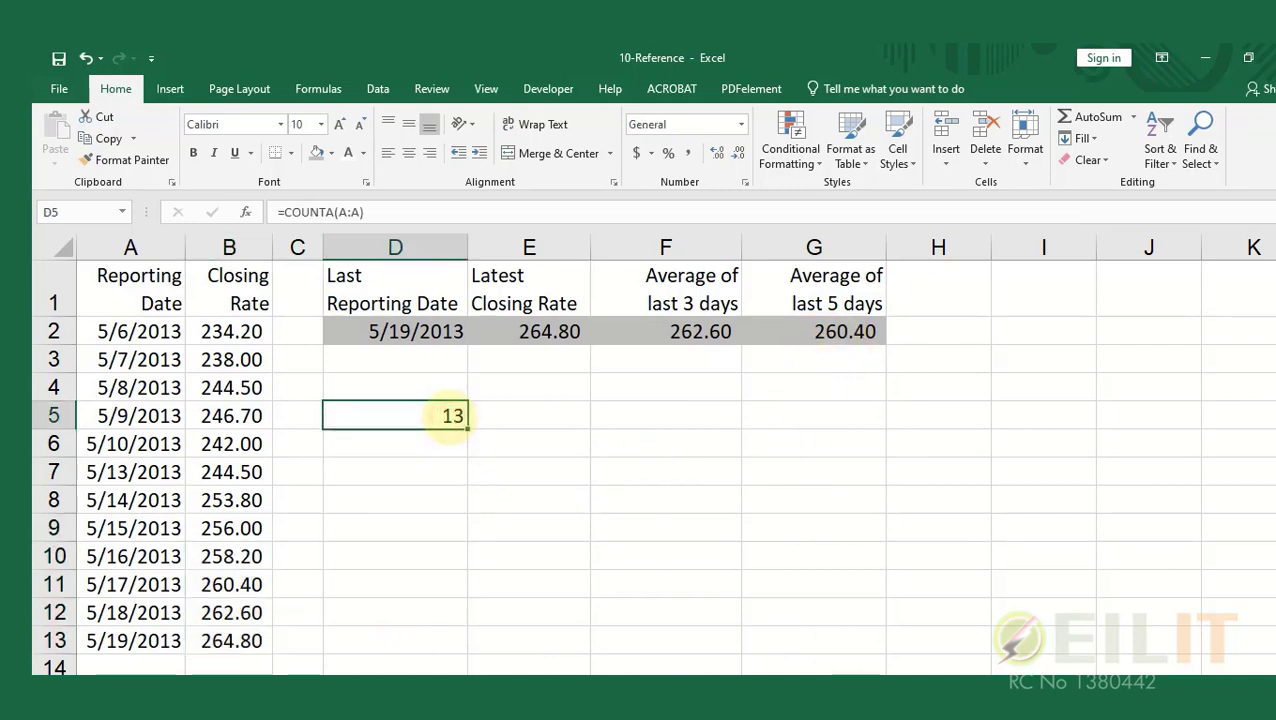
key("Delete")
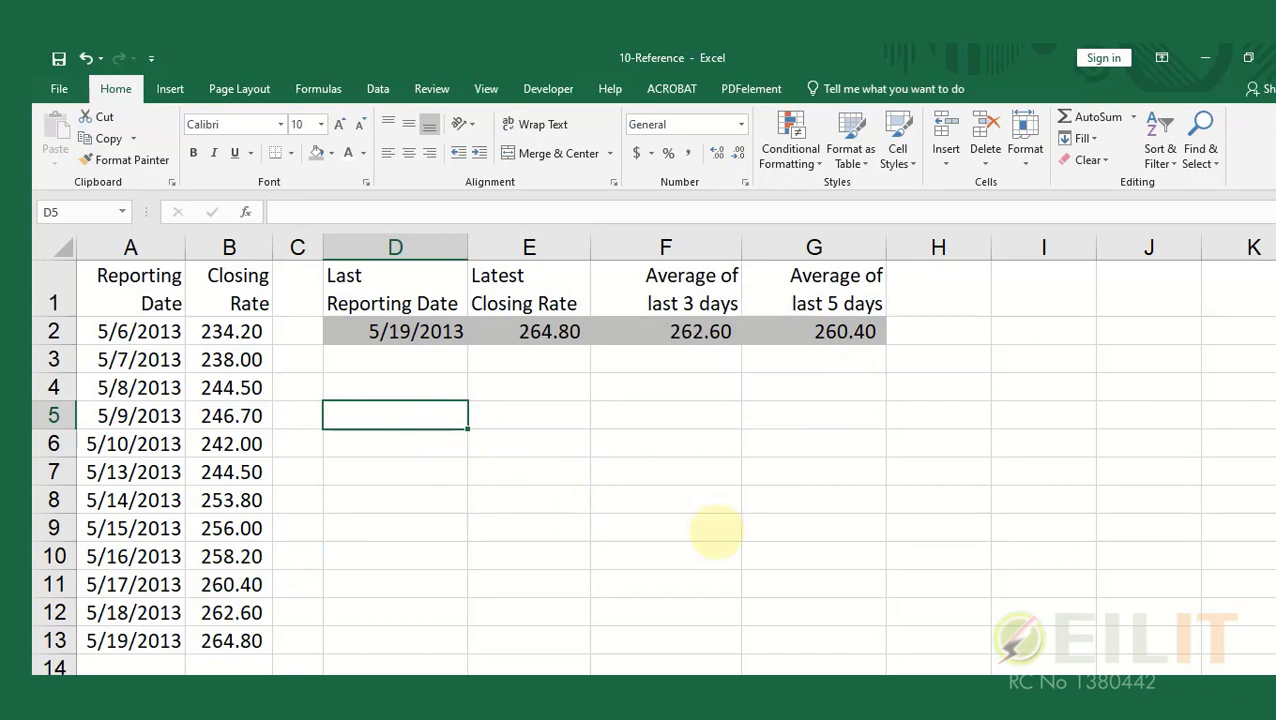